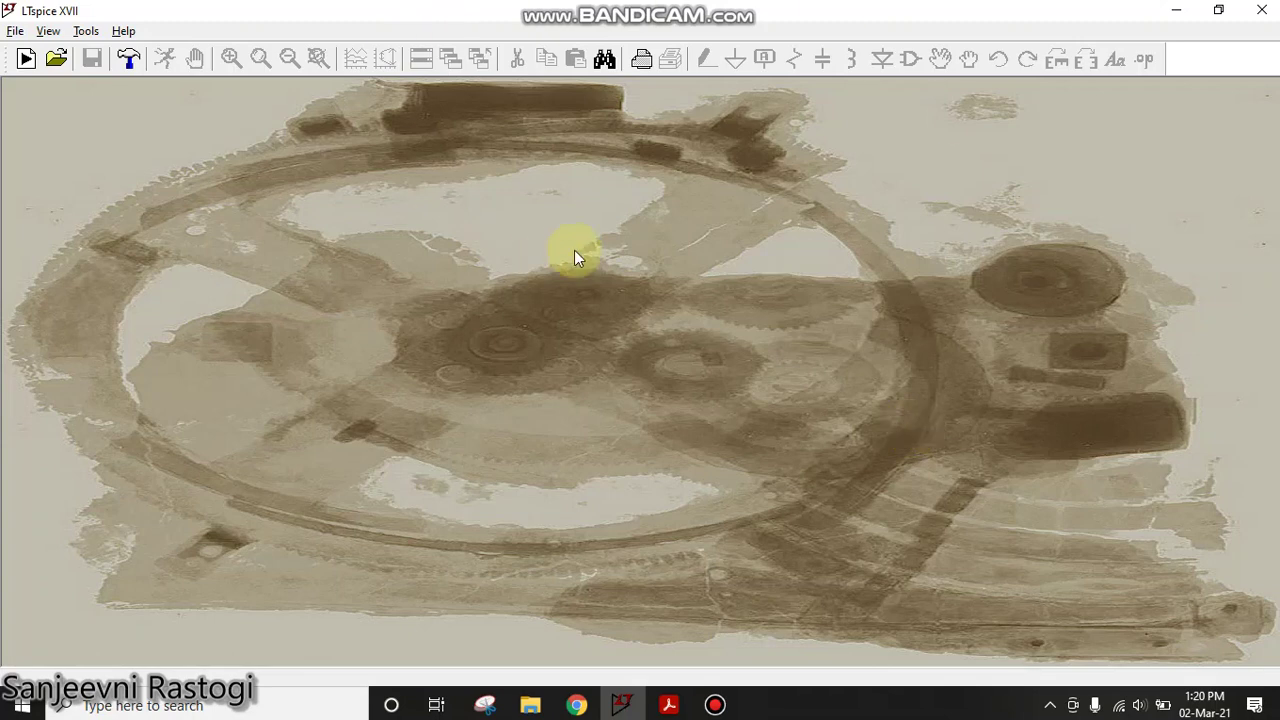
Start a new schematic and place a four-terminal pmos4 transistor, M1.
left_click(26, 60)
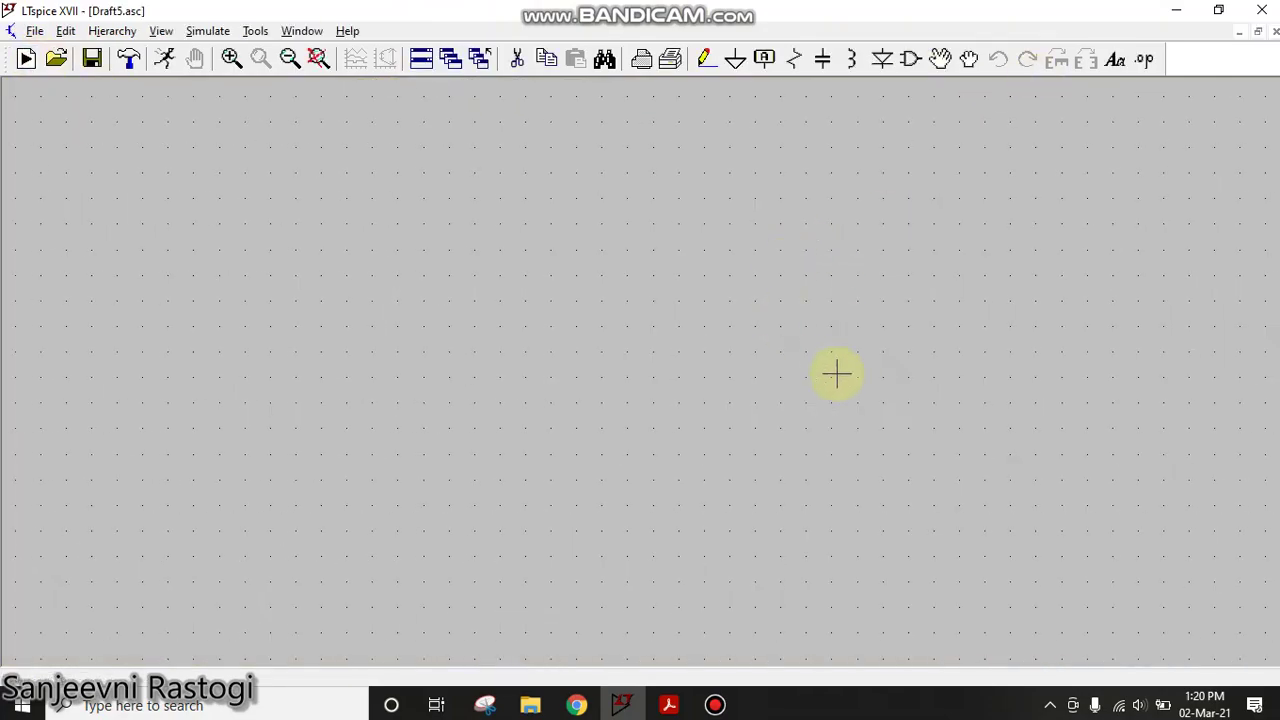
left_click(910, 59)
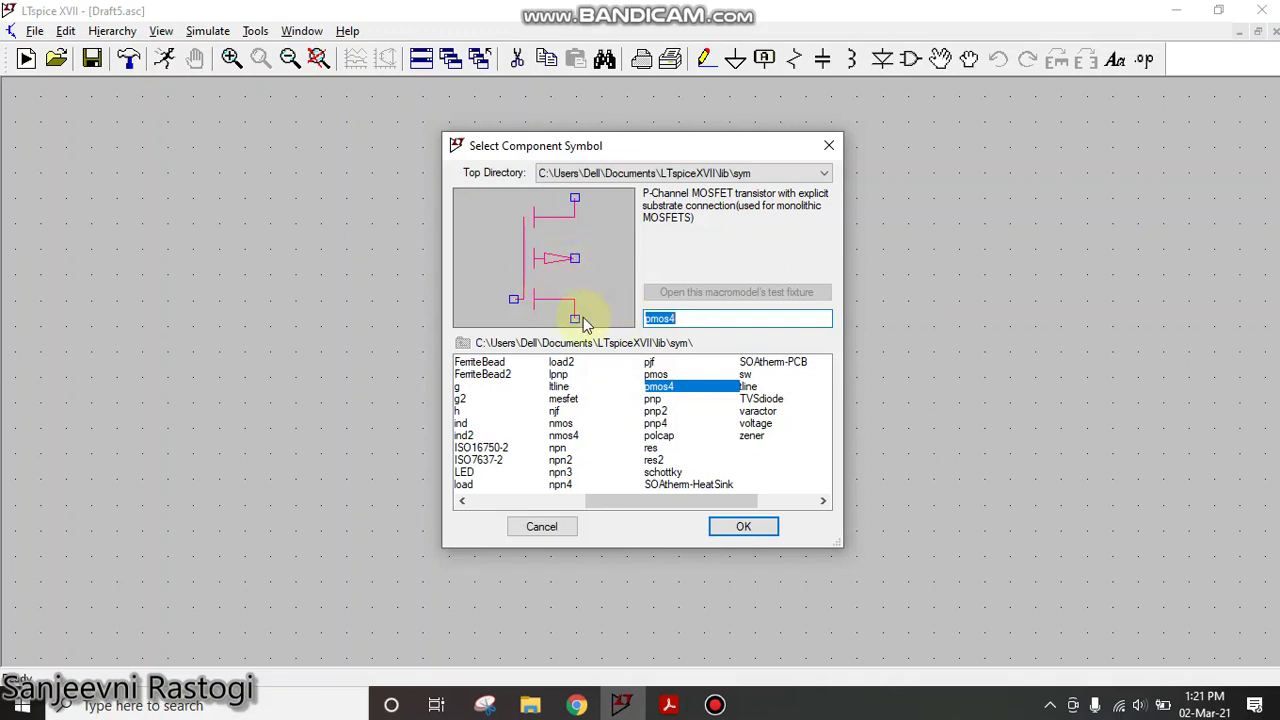
left_click(672, 374)
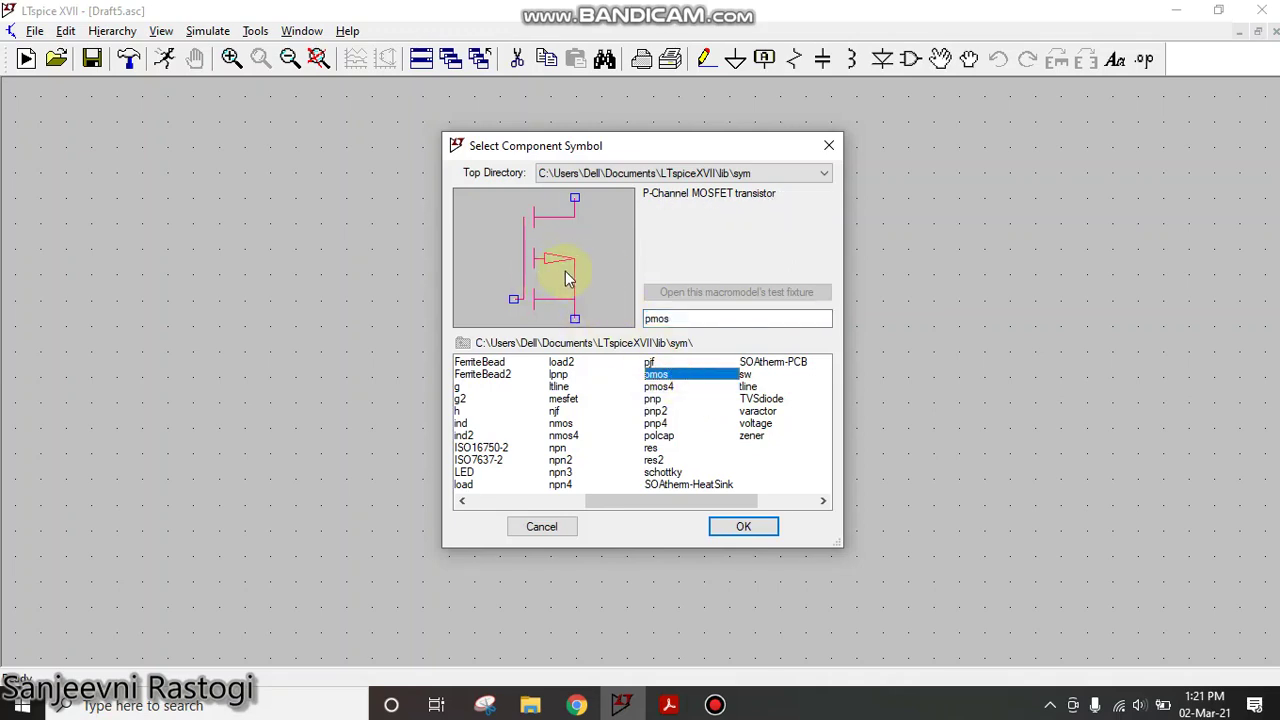
key("Down")
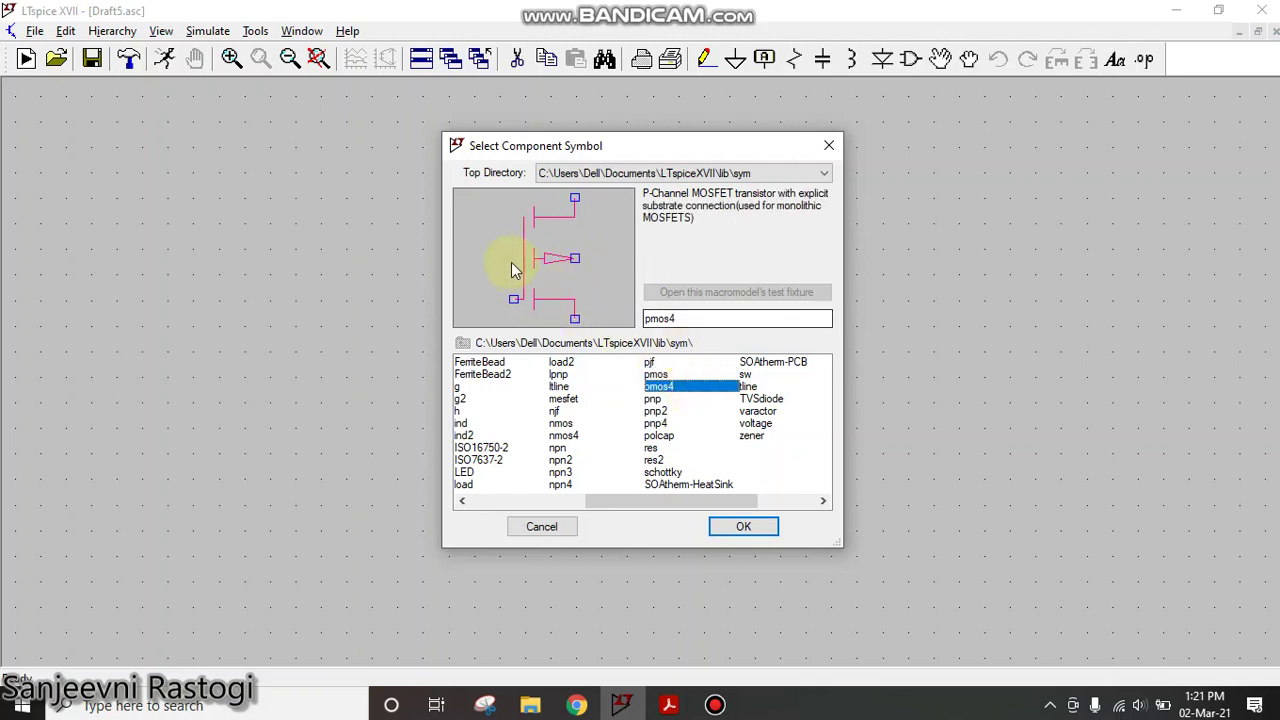
left_click(743, 528)
left_click(658, 350)
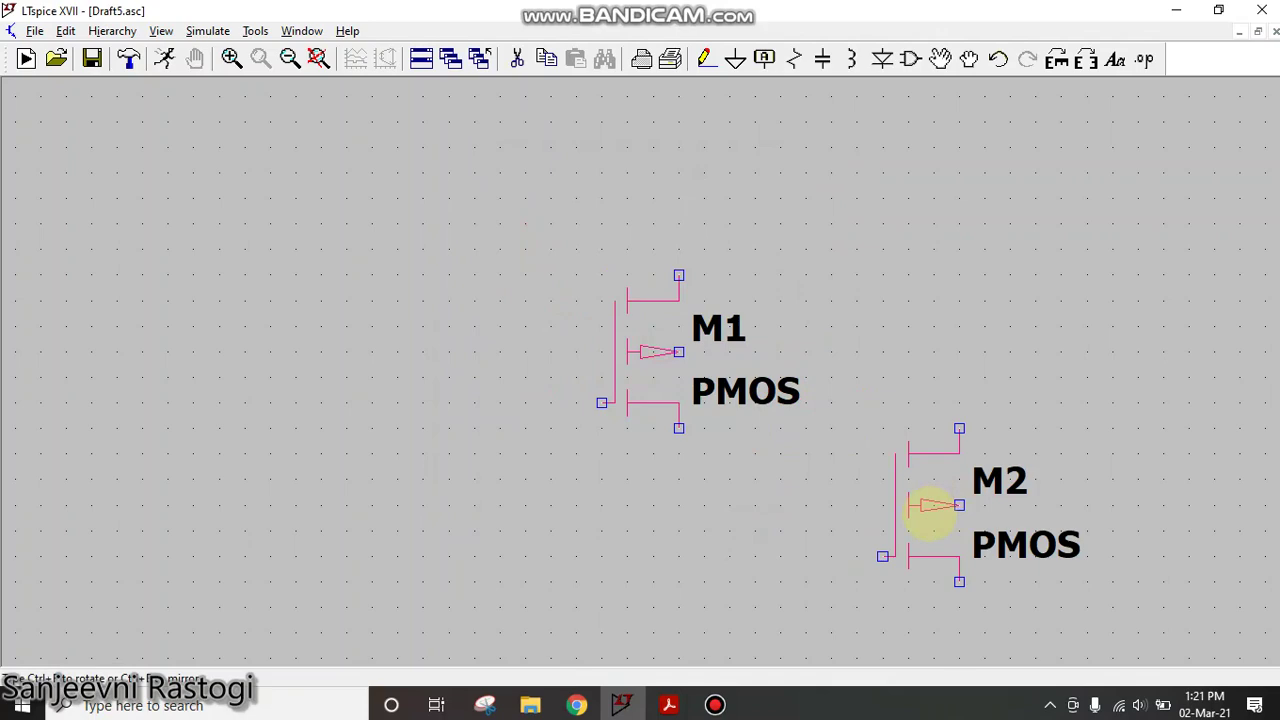
Place voltage source V1 up and right of M1 and V2 to its left.
key("Escape")
scroll(928, 514, "down", 1)
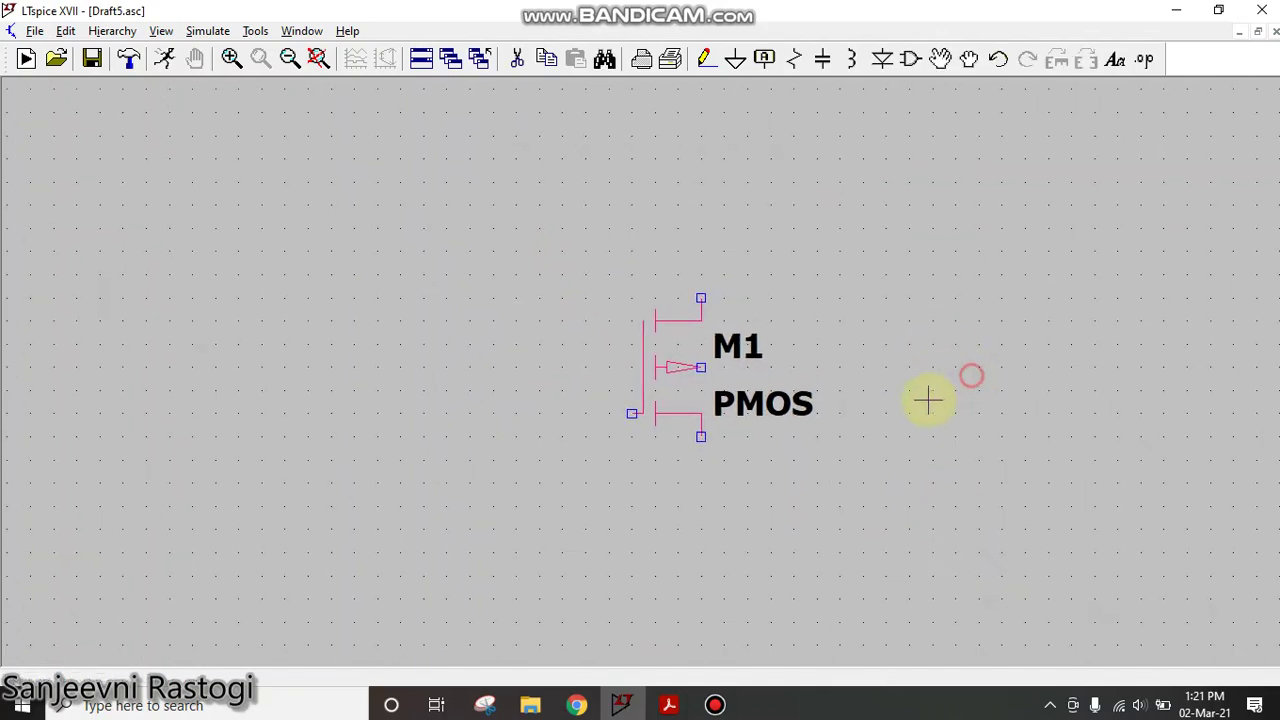
left_click(911, 62)
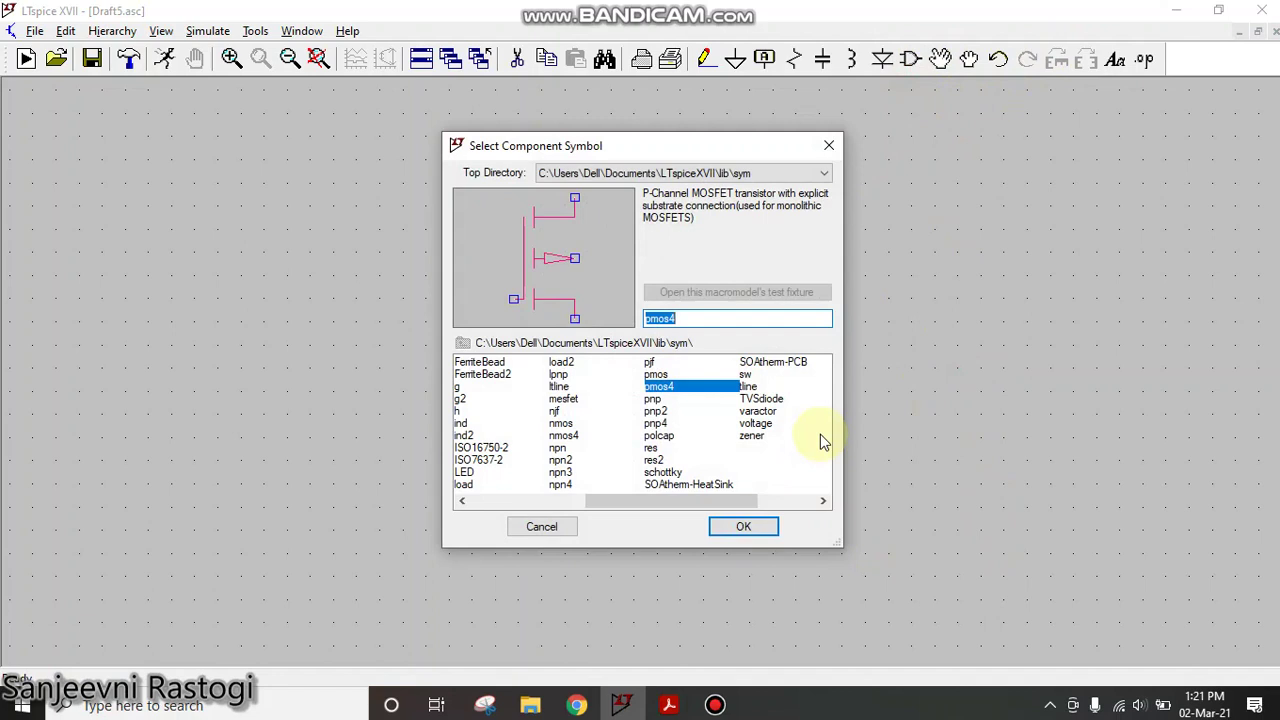
type("vol")
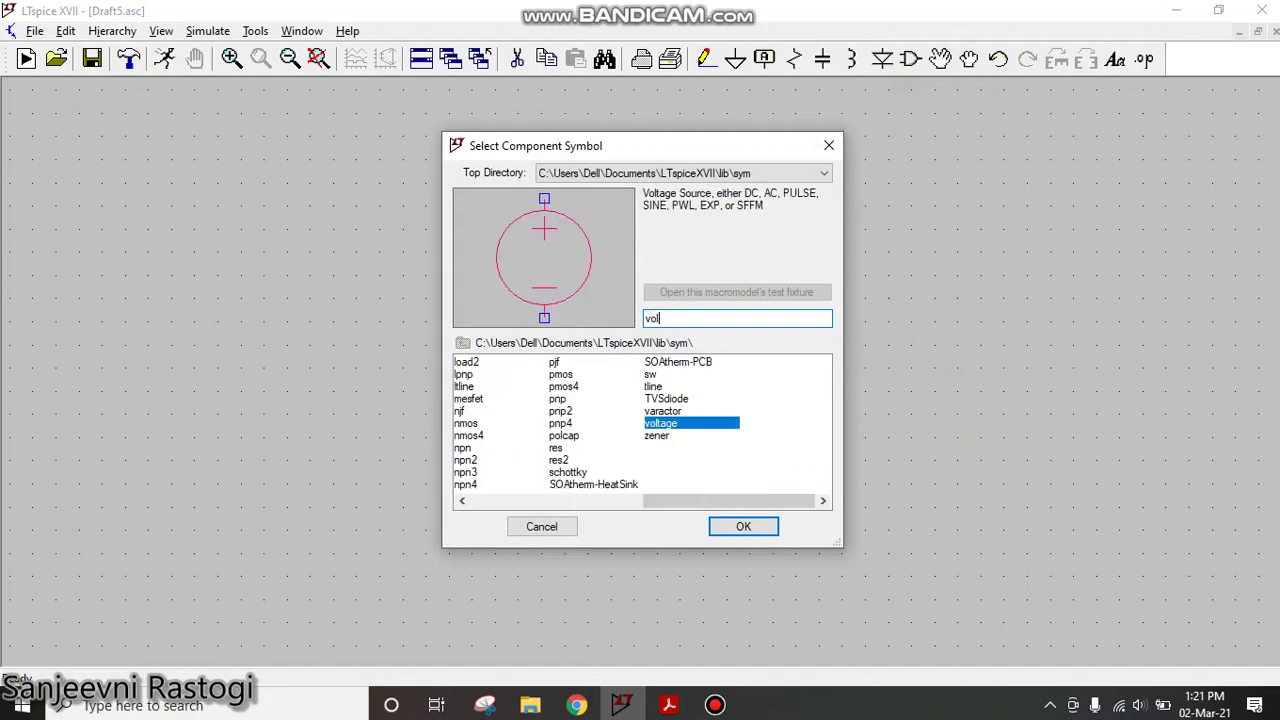
left_click(763, 528)
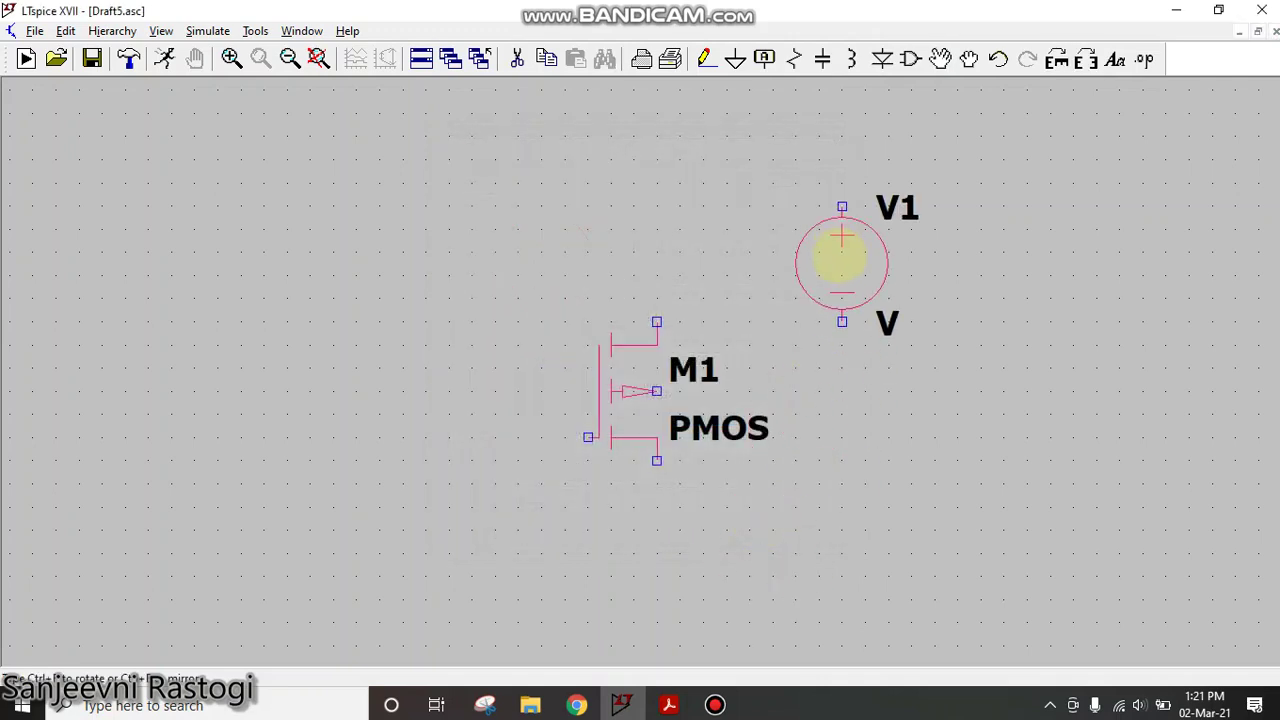
left_click(840, 257)
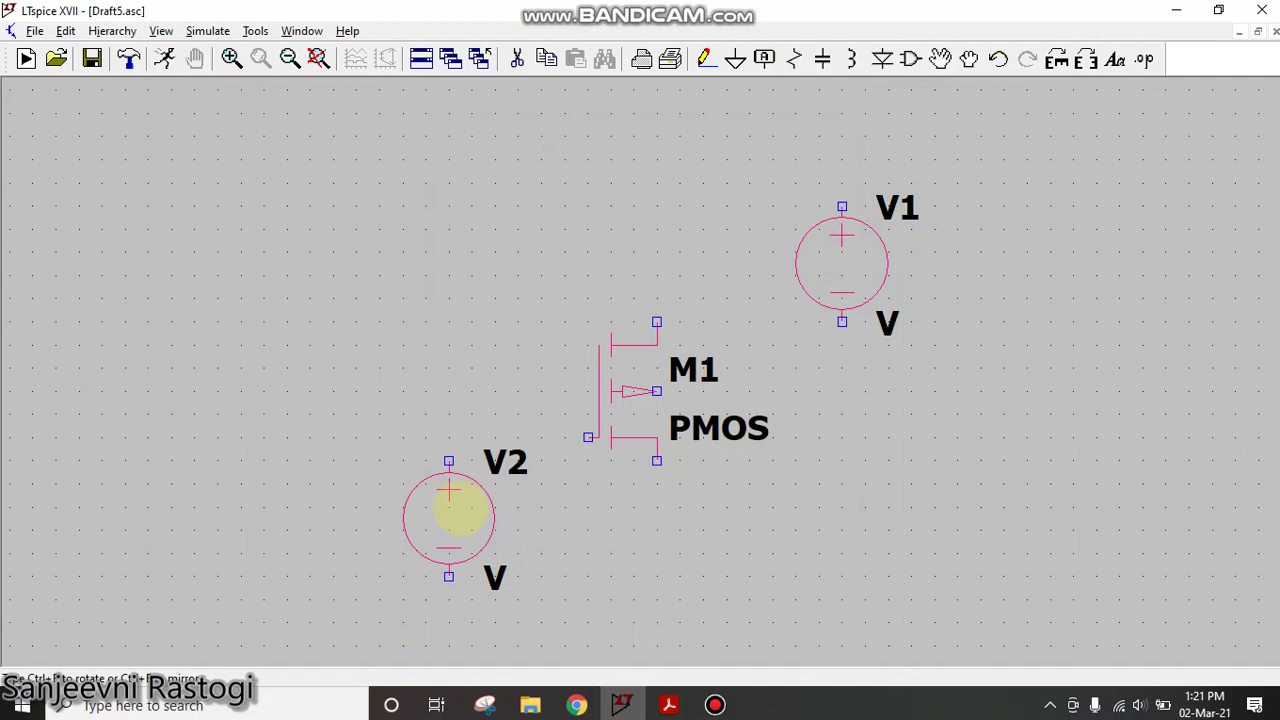
left_click(472, 490)
right_click(329, 250)
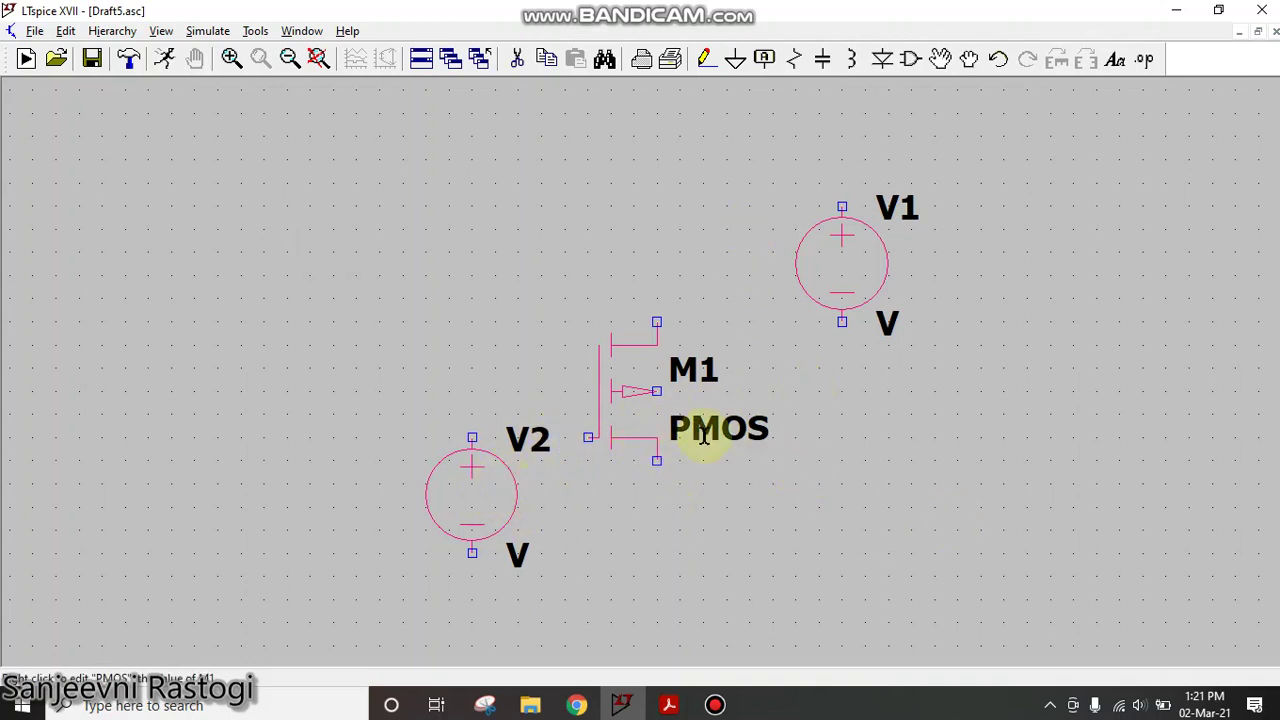
scroll(865, 440, "down", 1)
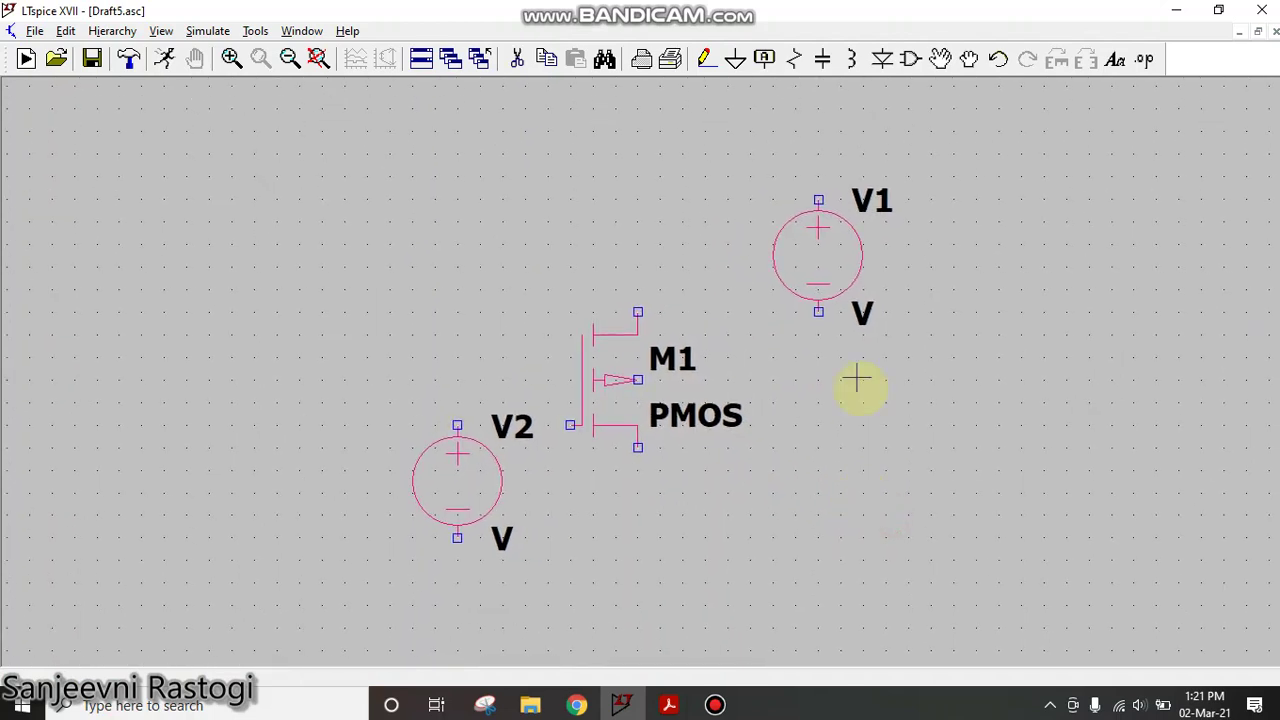
Place ground symbols on V1, V2 and below M1's bottom terminal.
left_click(736, 60)
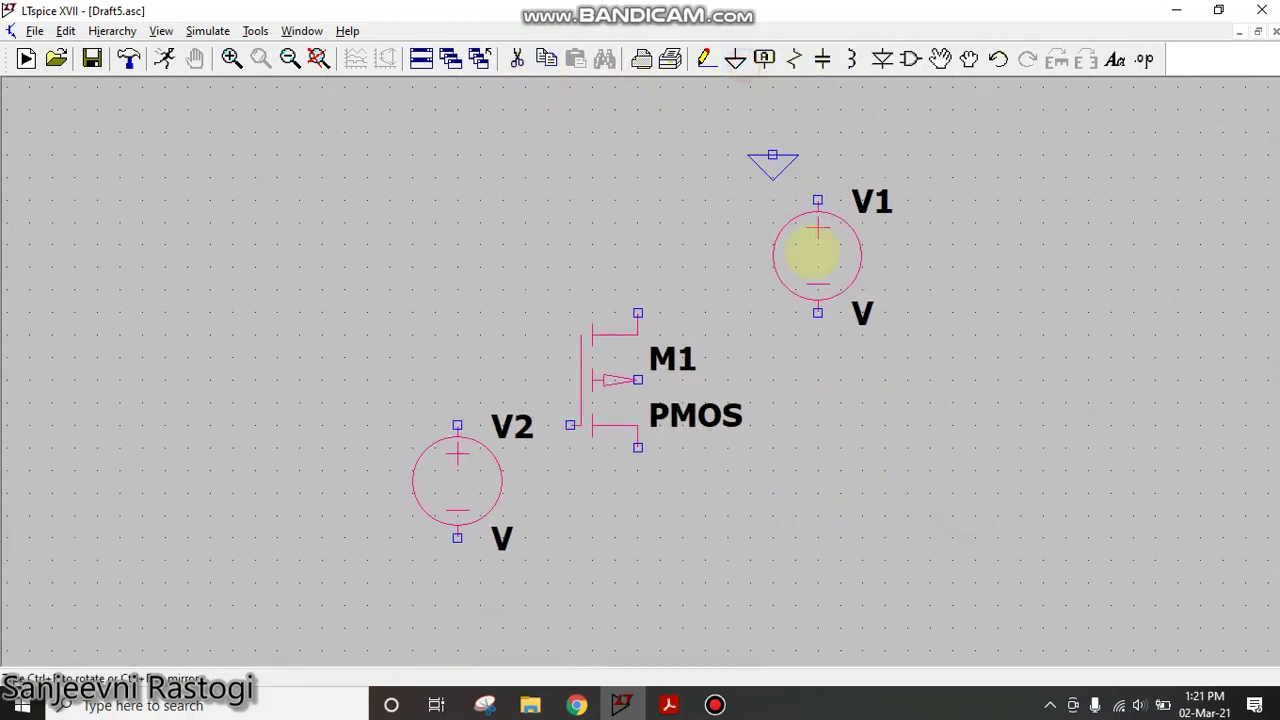
left_click(818, 316)
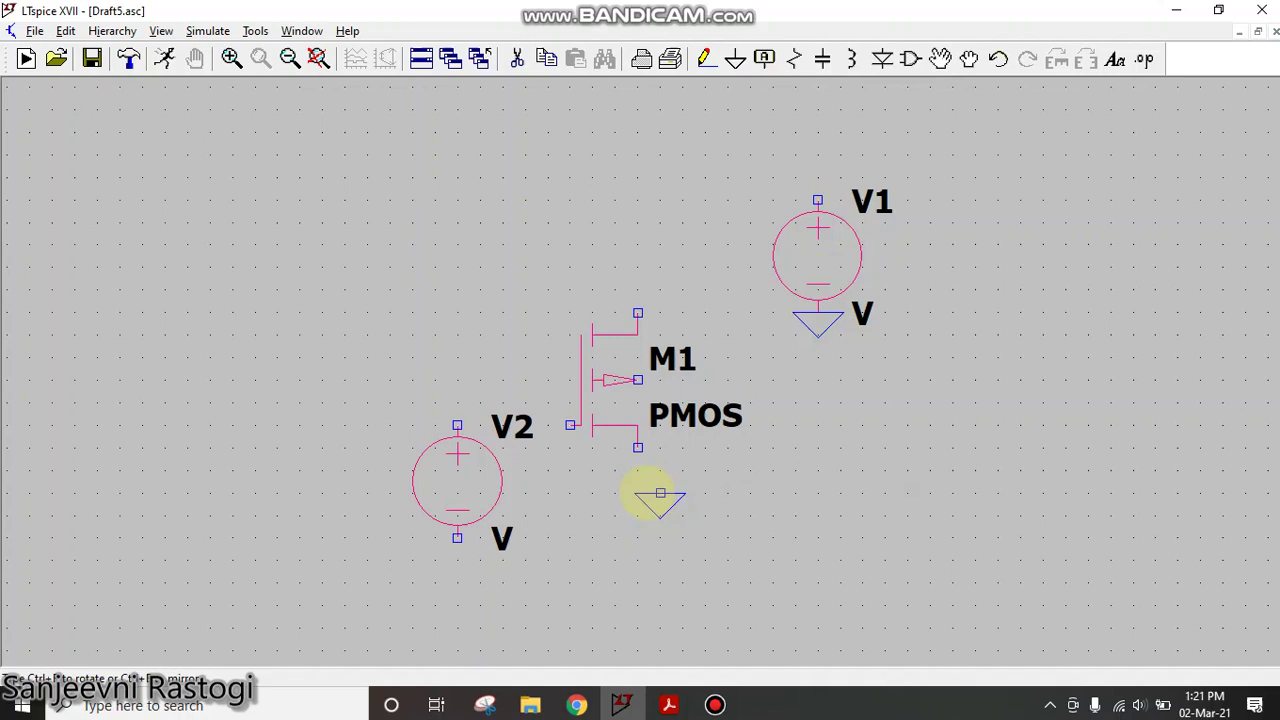
left_click(638, 494)
left_click(457, 541)
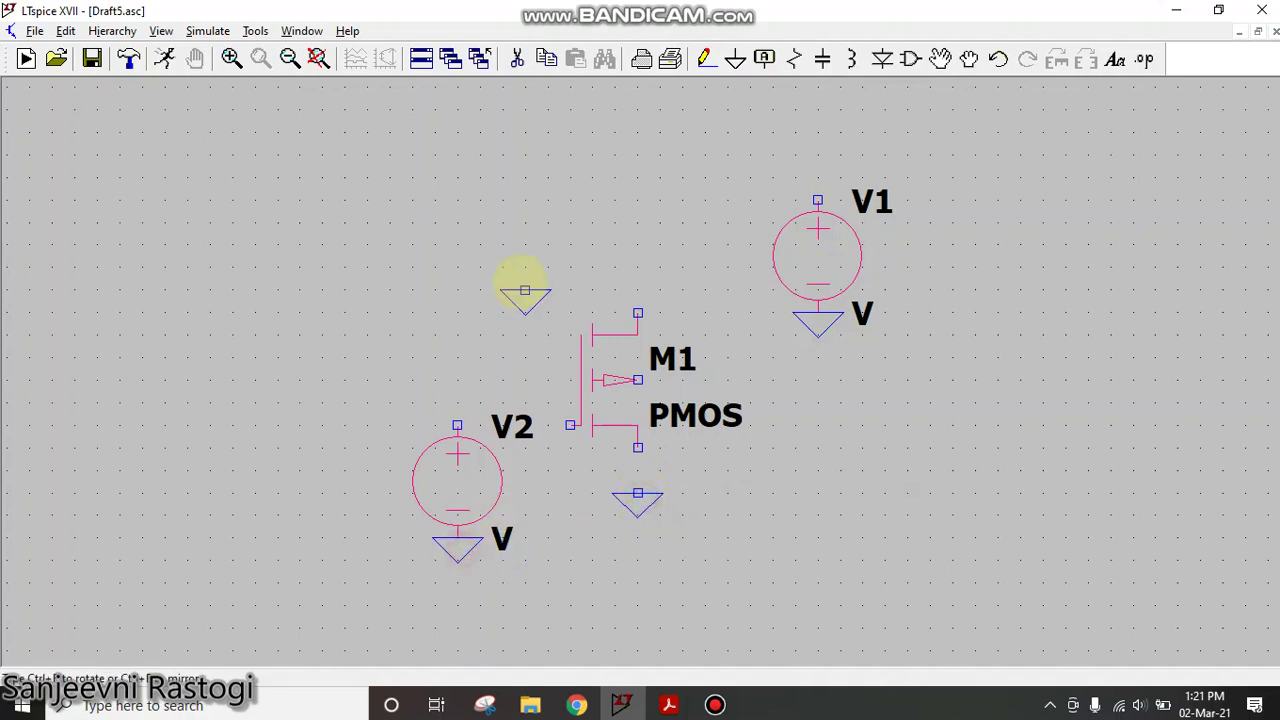
Wire M1's gate to V2, its top terminal to V1, and its bottom terminal and body to ground.
left_click(705, 58)
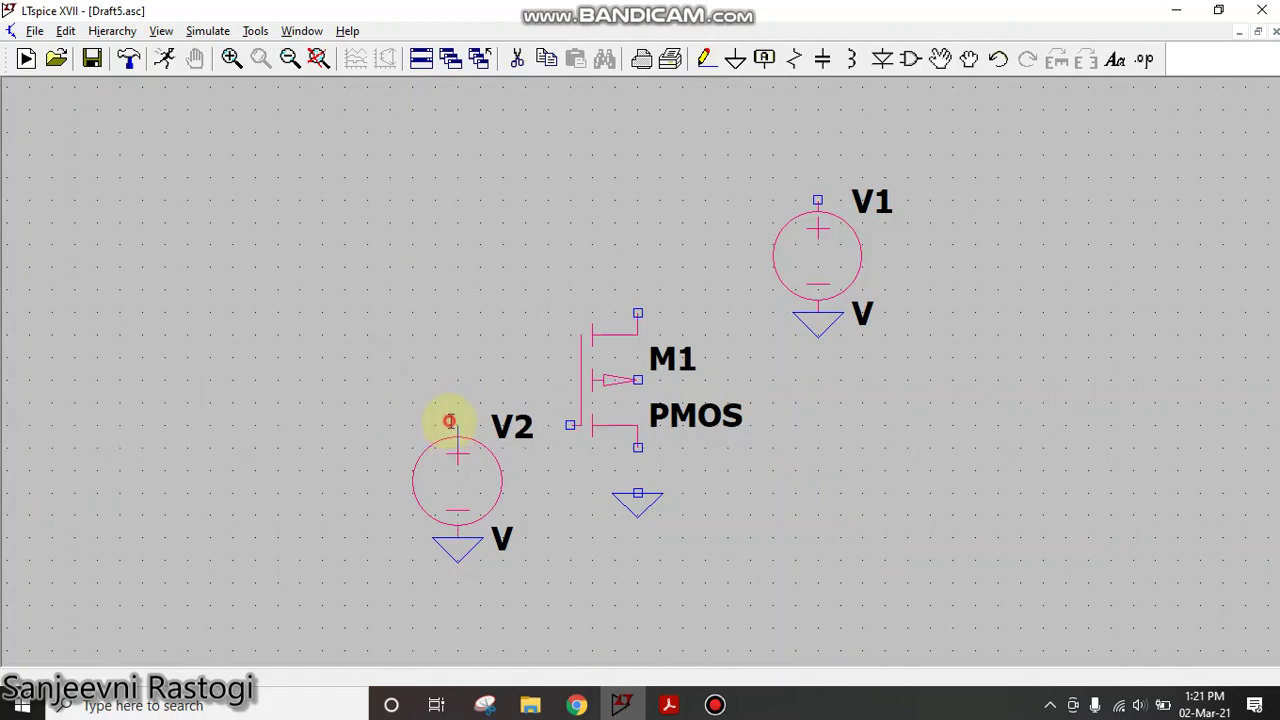
left_click(570, 425)
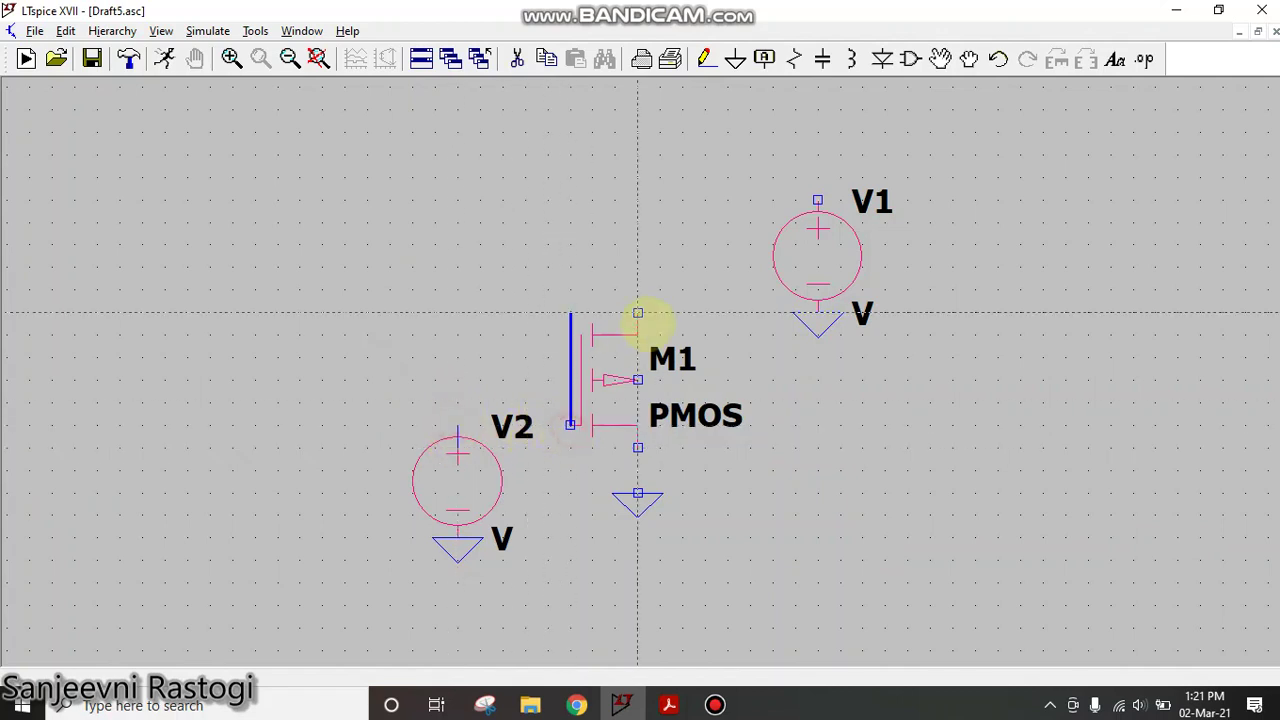
left_click(458, 425)
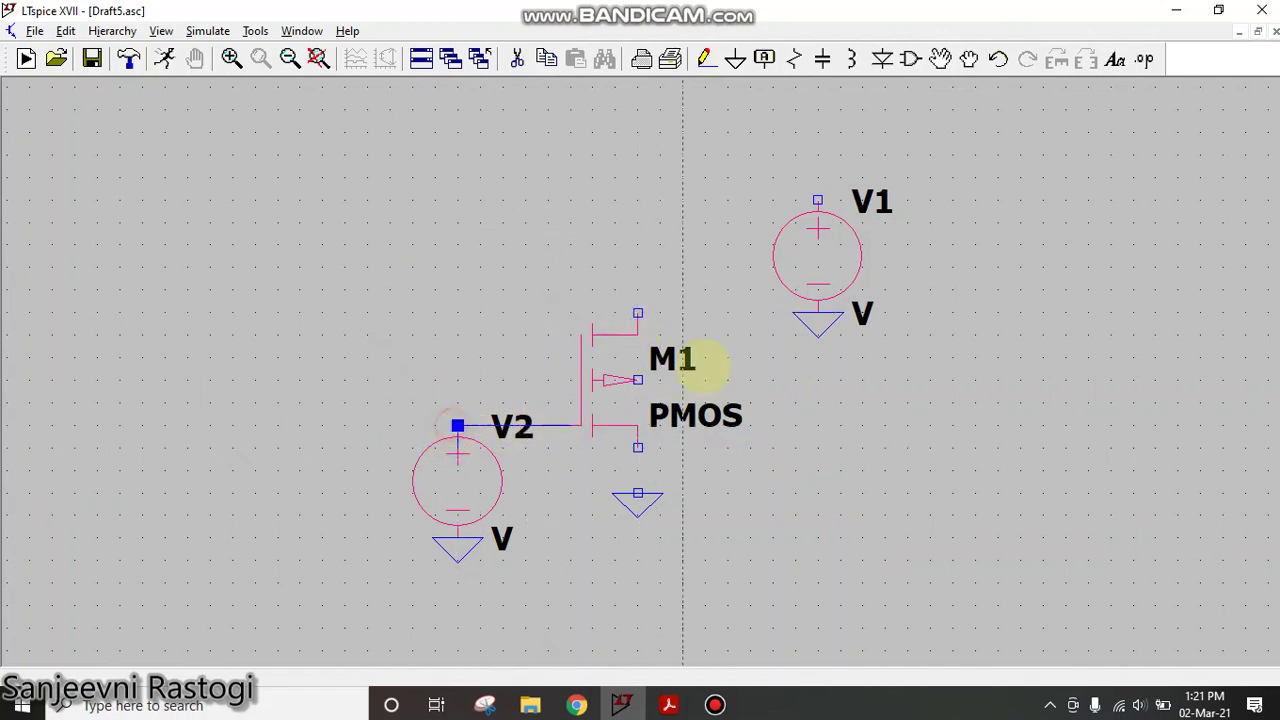
left_click(638, 313)
left_click(670, 199)
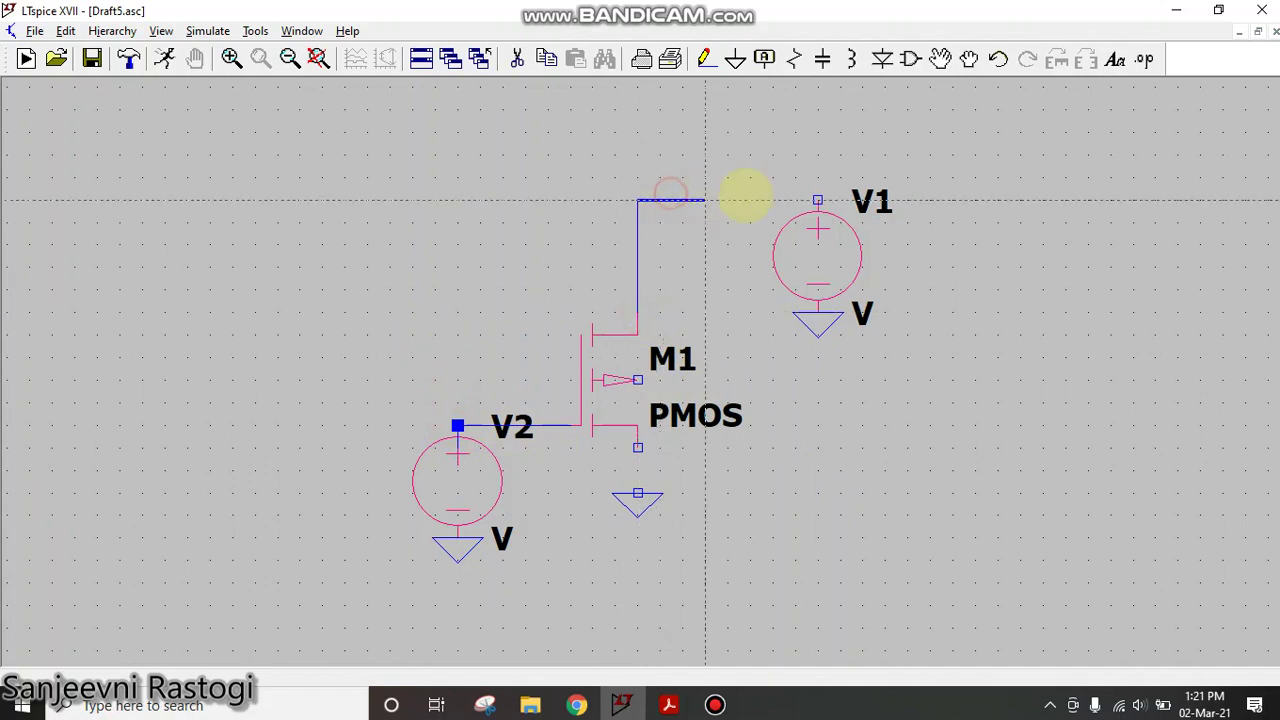
left_click(818, 200)
left_click(638, 448)
left_click(638, 493)
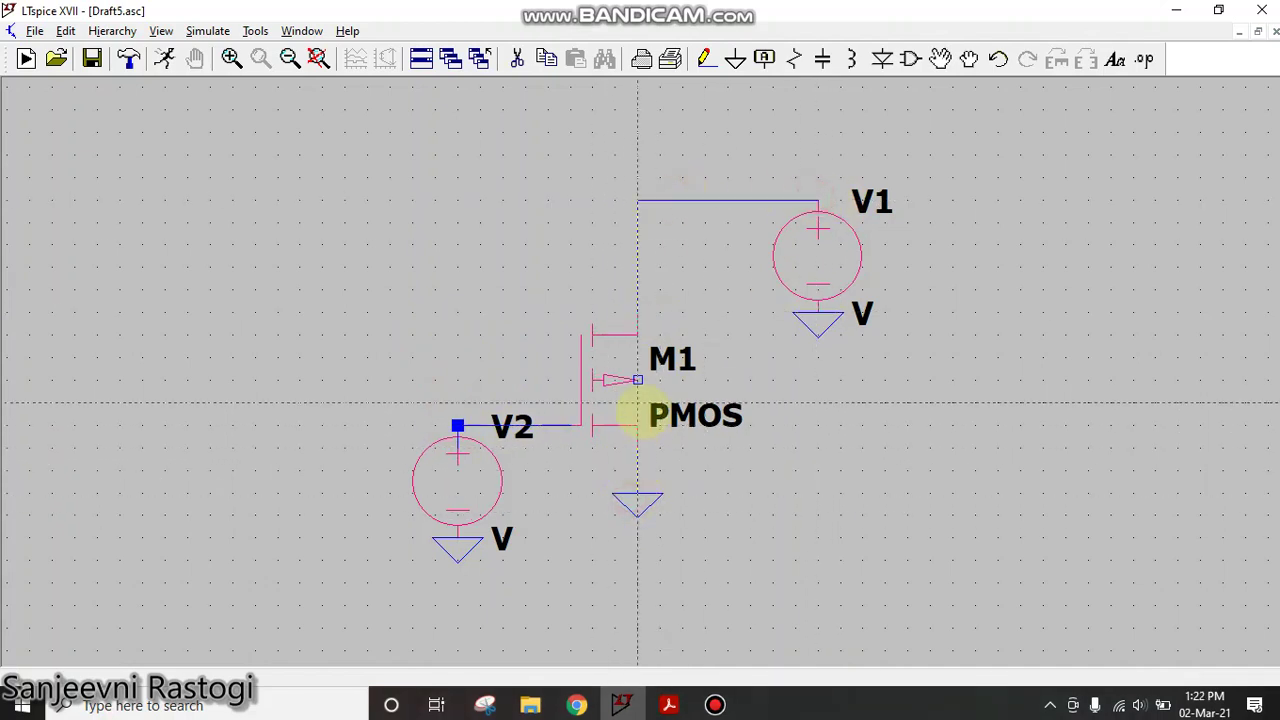
left_click(638, 379)
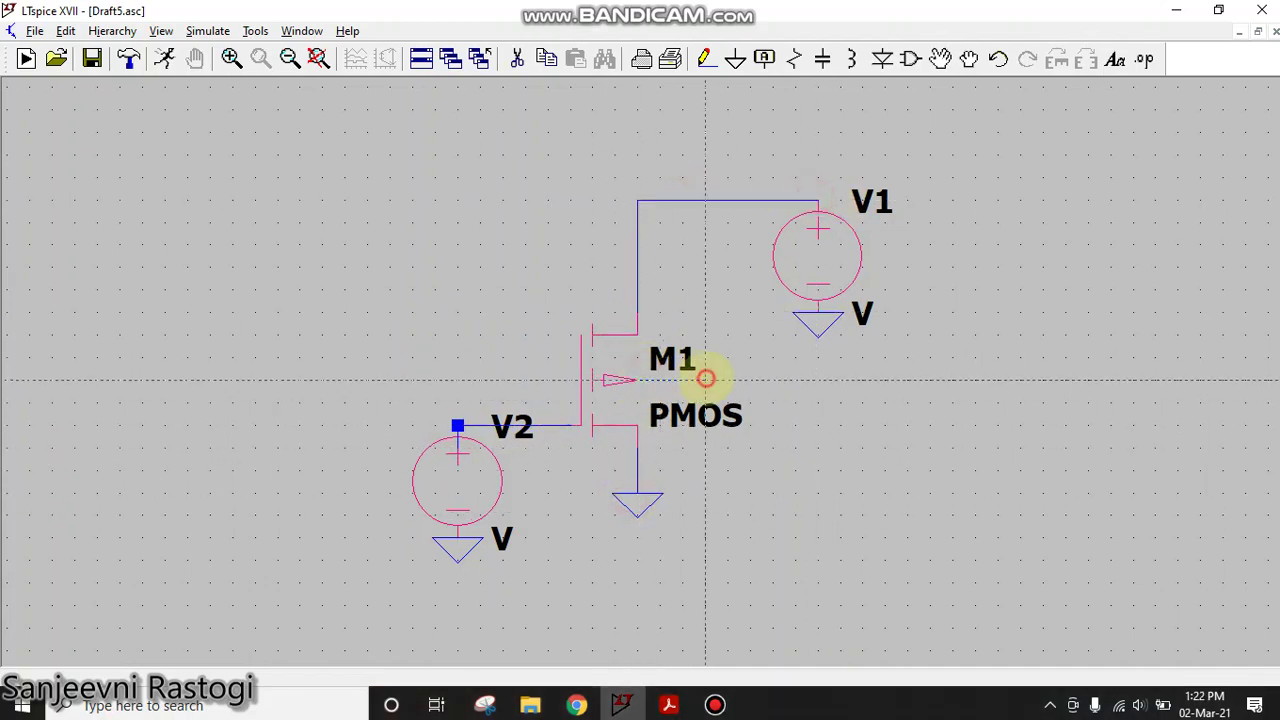
left_click(700, 468)
left_click(638, 470)
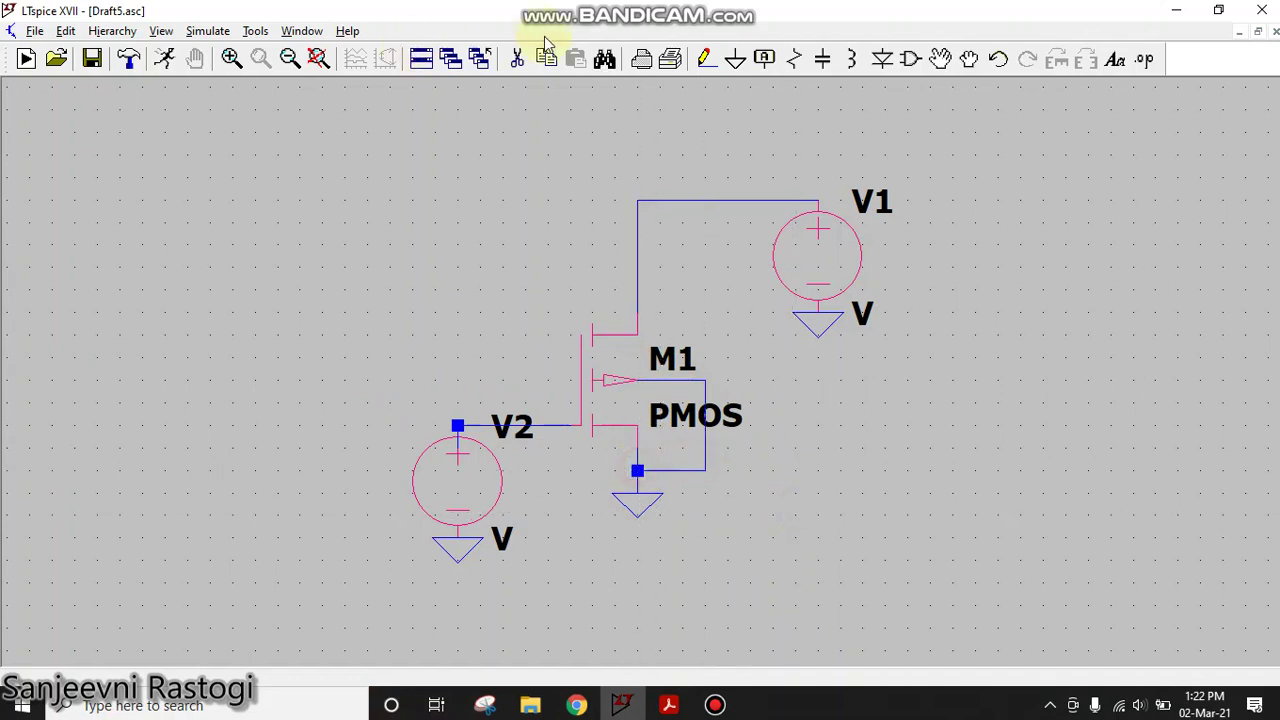
left_click(522, 60)
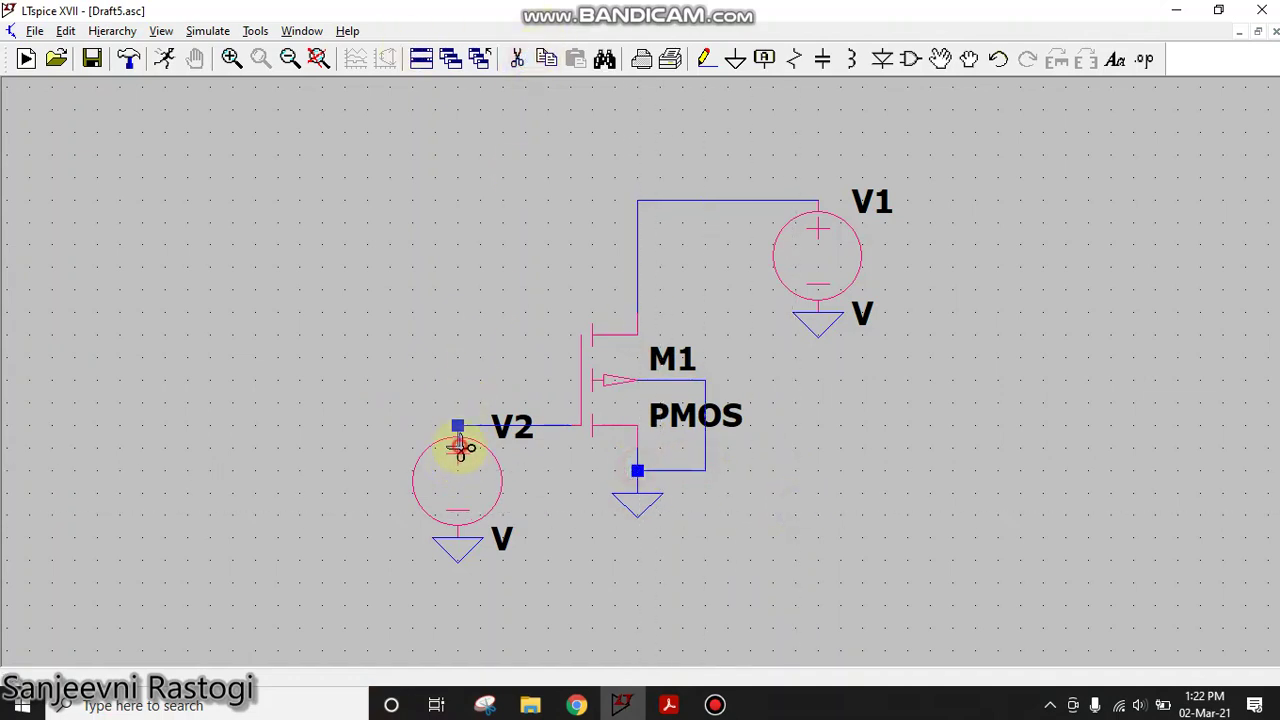
Delete the stray junction at V2 and set both V1 and V2 to -5 V.
left_click(458, 427)
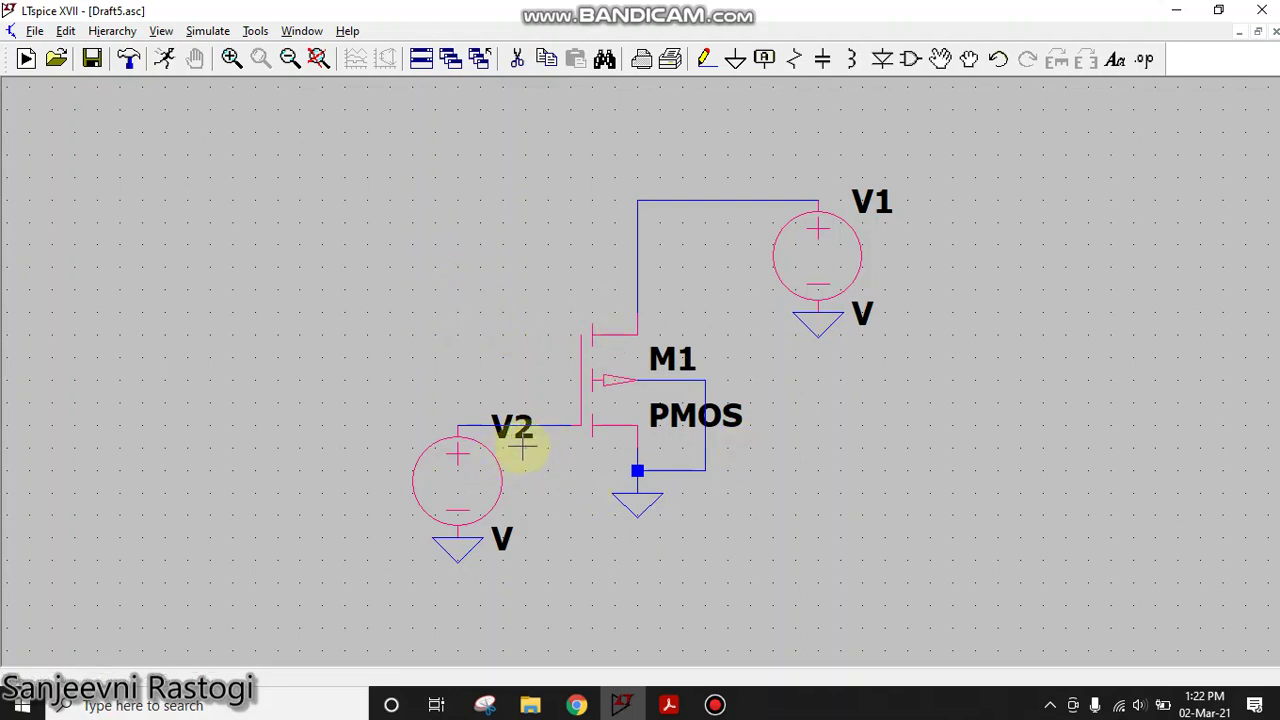
right_click(468, 478)
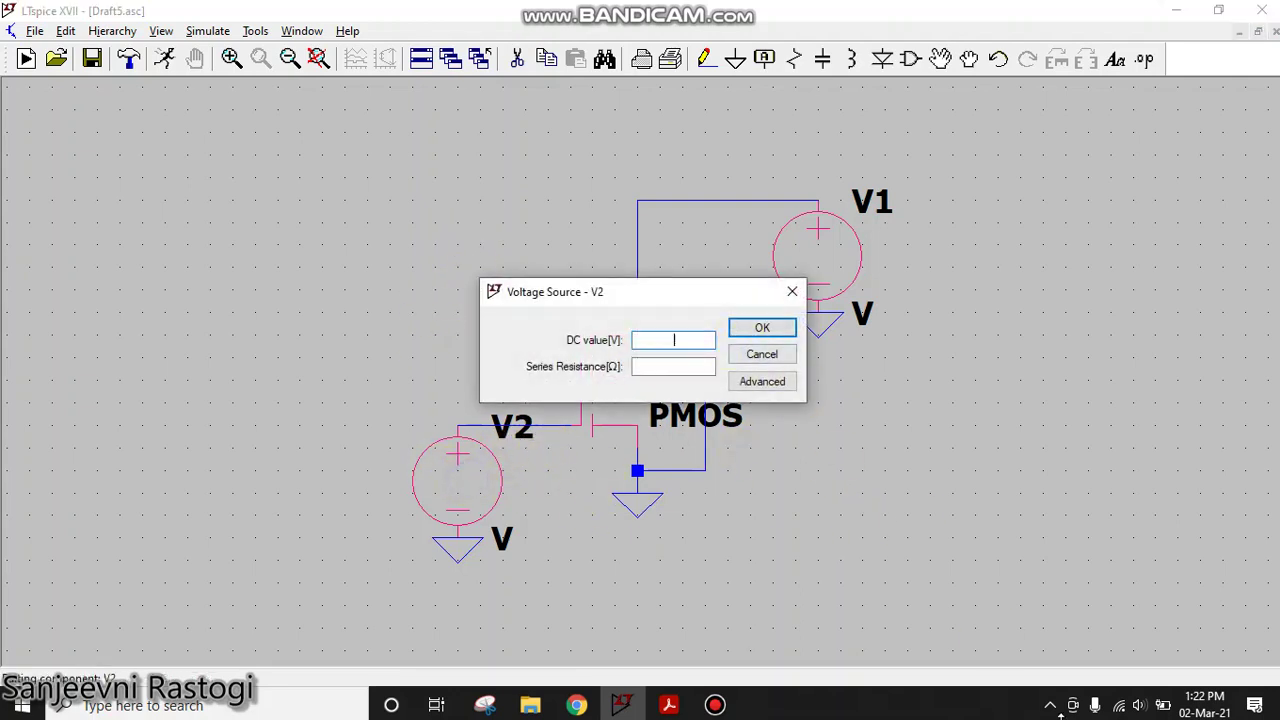
type("-5")
left_click(770, 328)
right_click(822, 258)
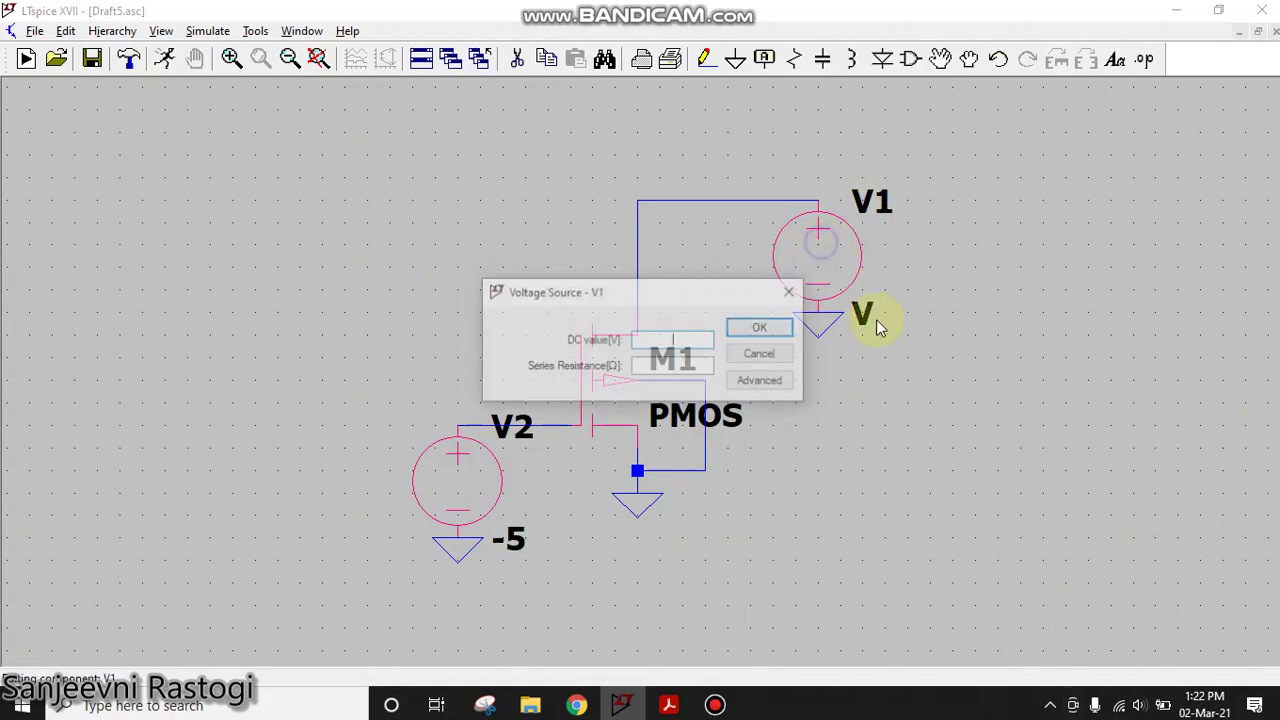
type("-5")
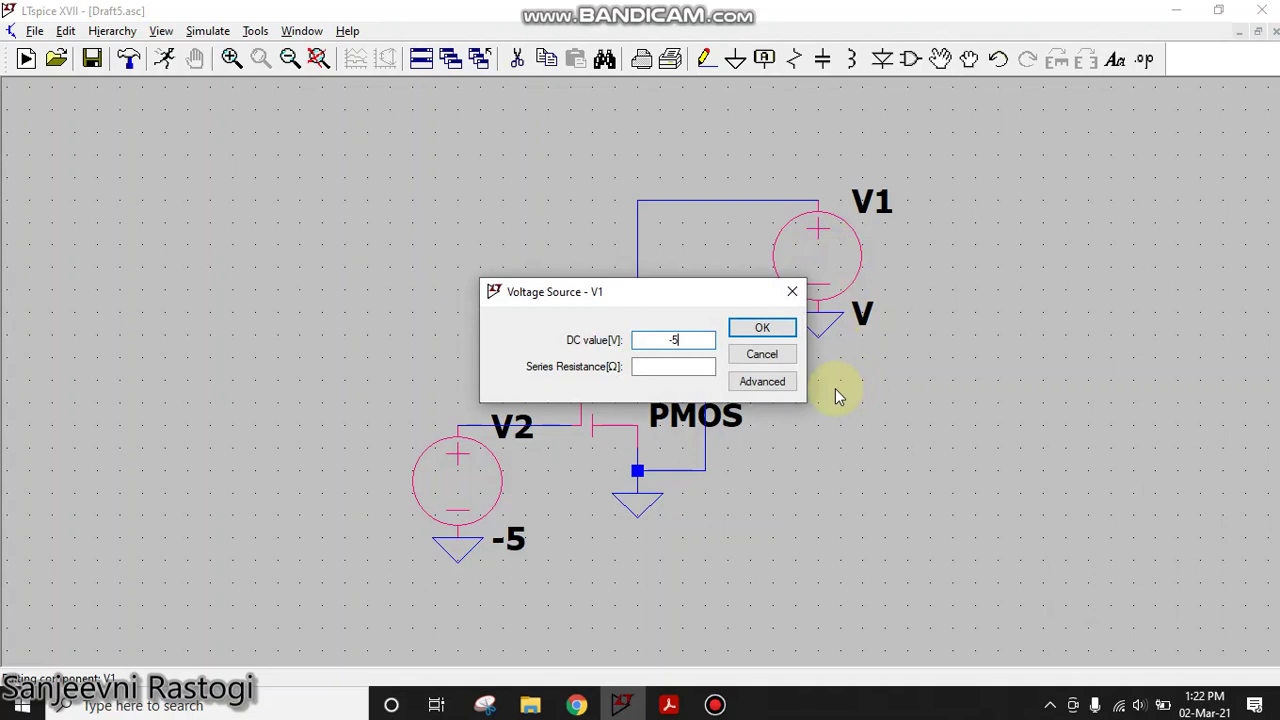
left_click(782, 330)
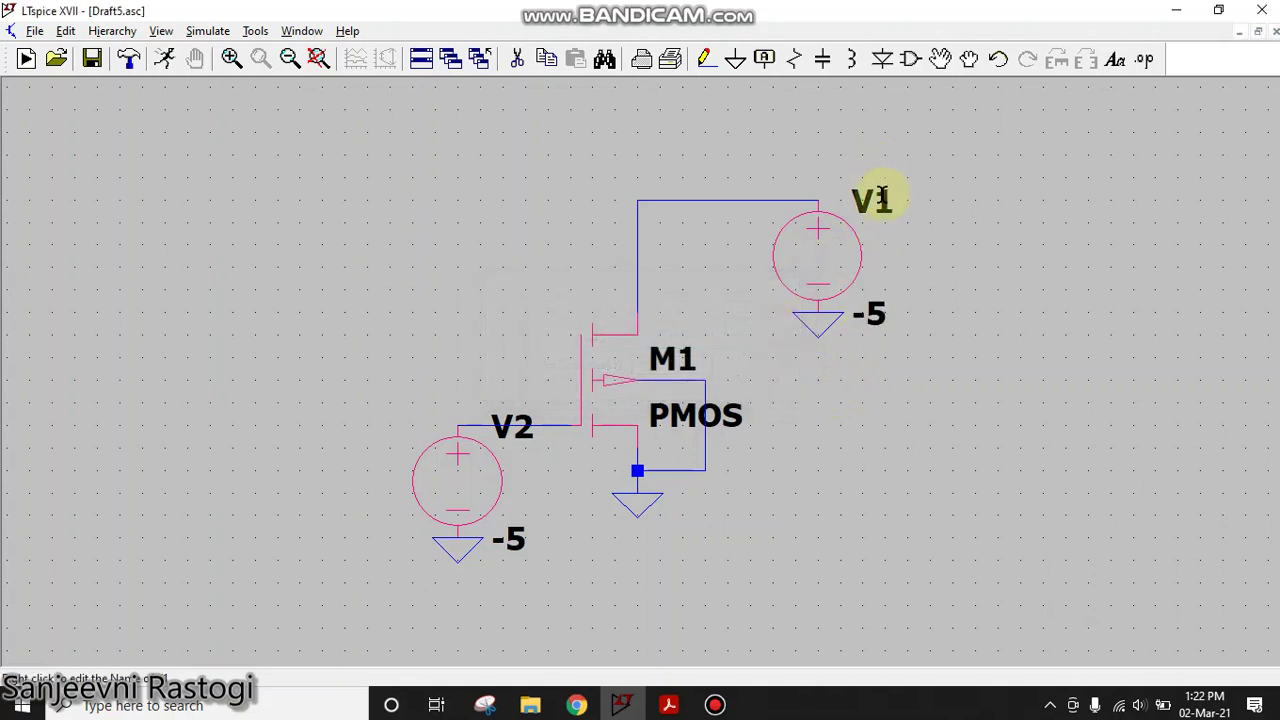
Rename source V1 to Vds and V2 to Vgs.
right_click(886, 200)
left_click(594, 385)
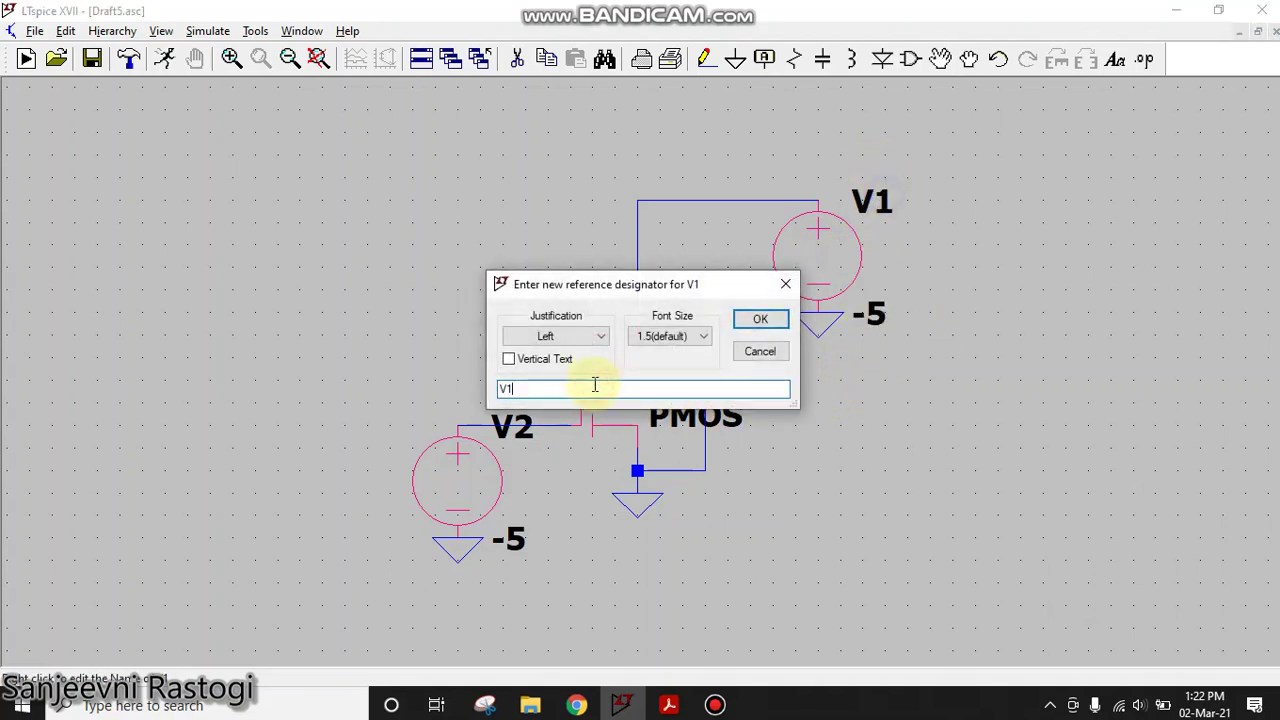
type("d")
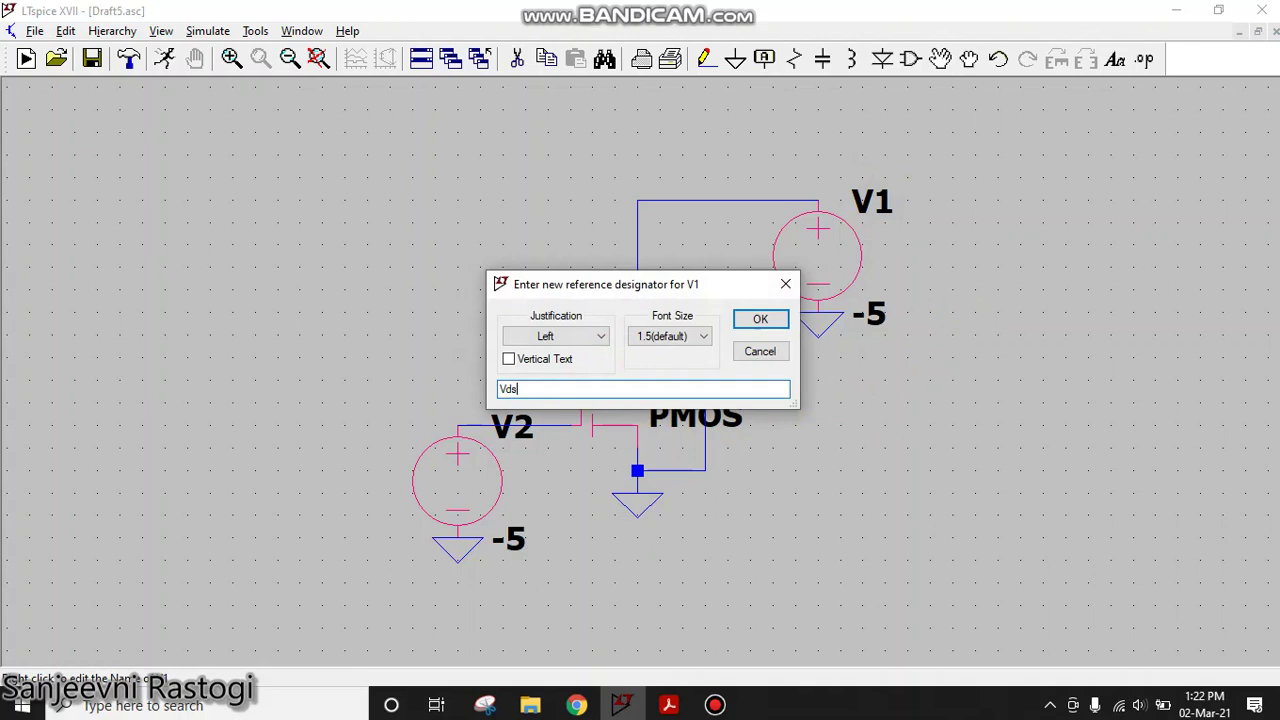
type("s")
left_click(758, 320)
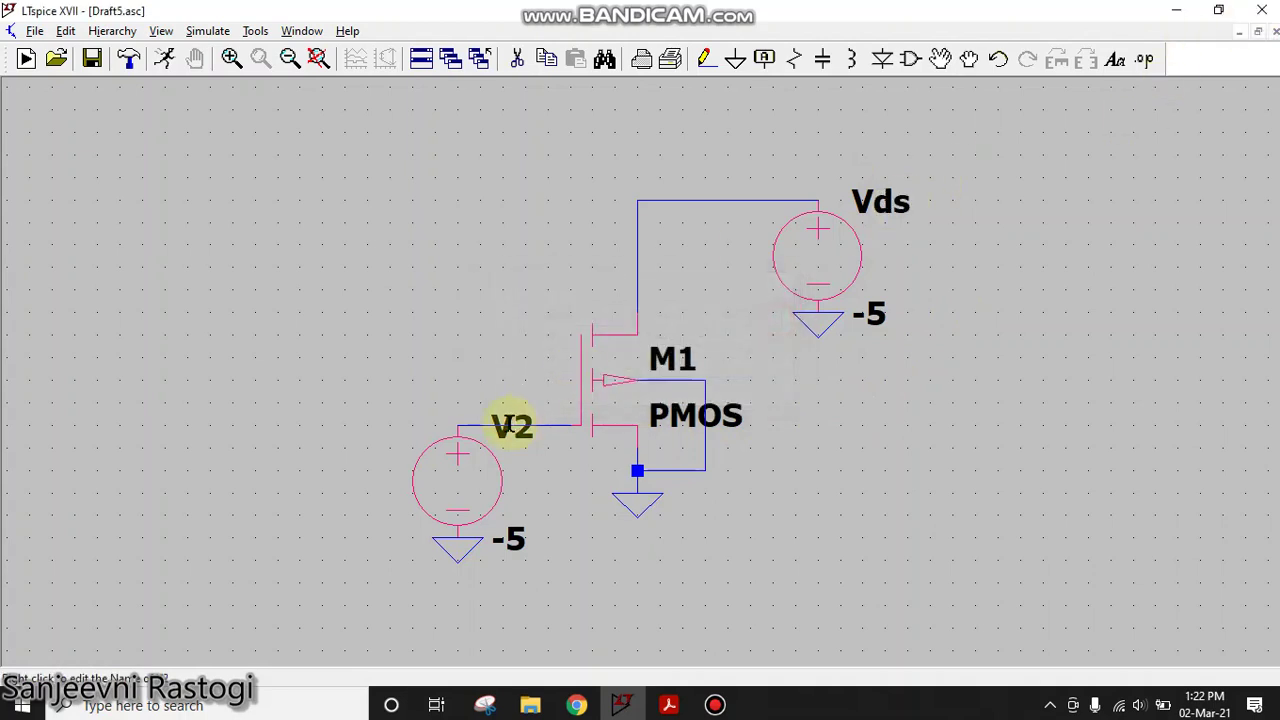
right_click(527, 437)
left_click(551, 397)
key("BackSpace")
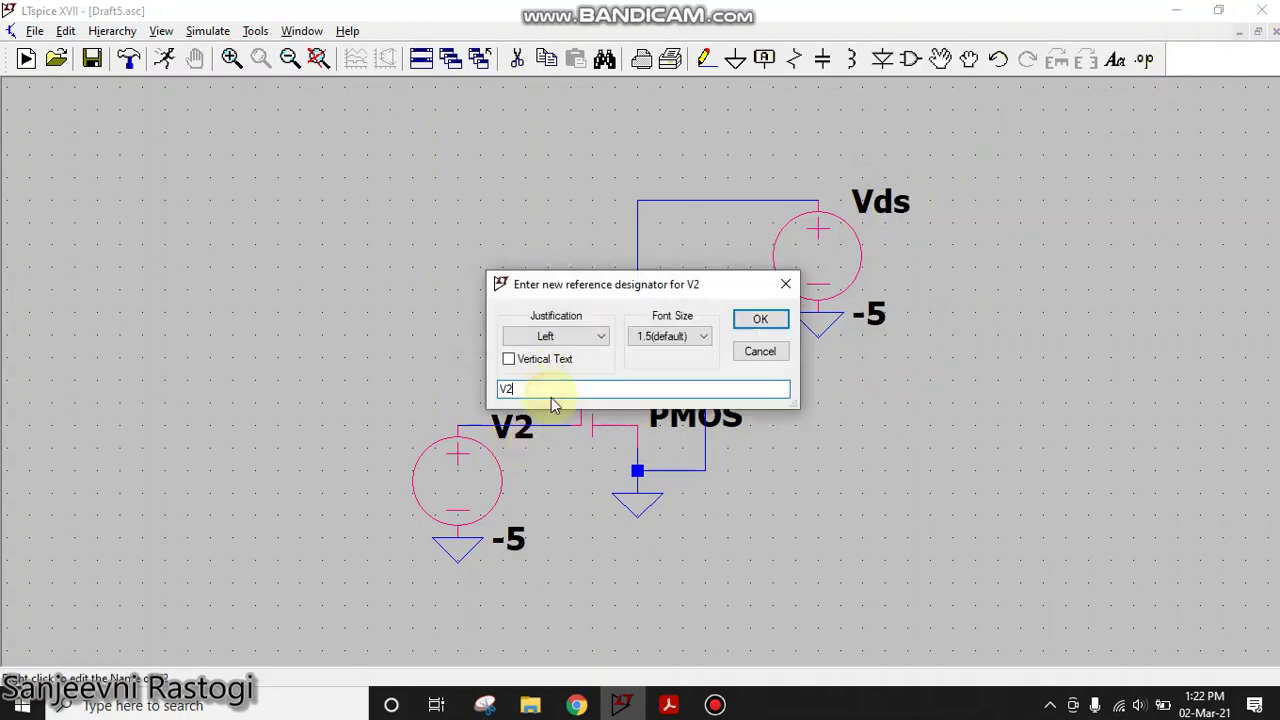
type("gs")
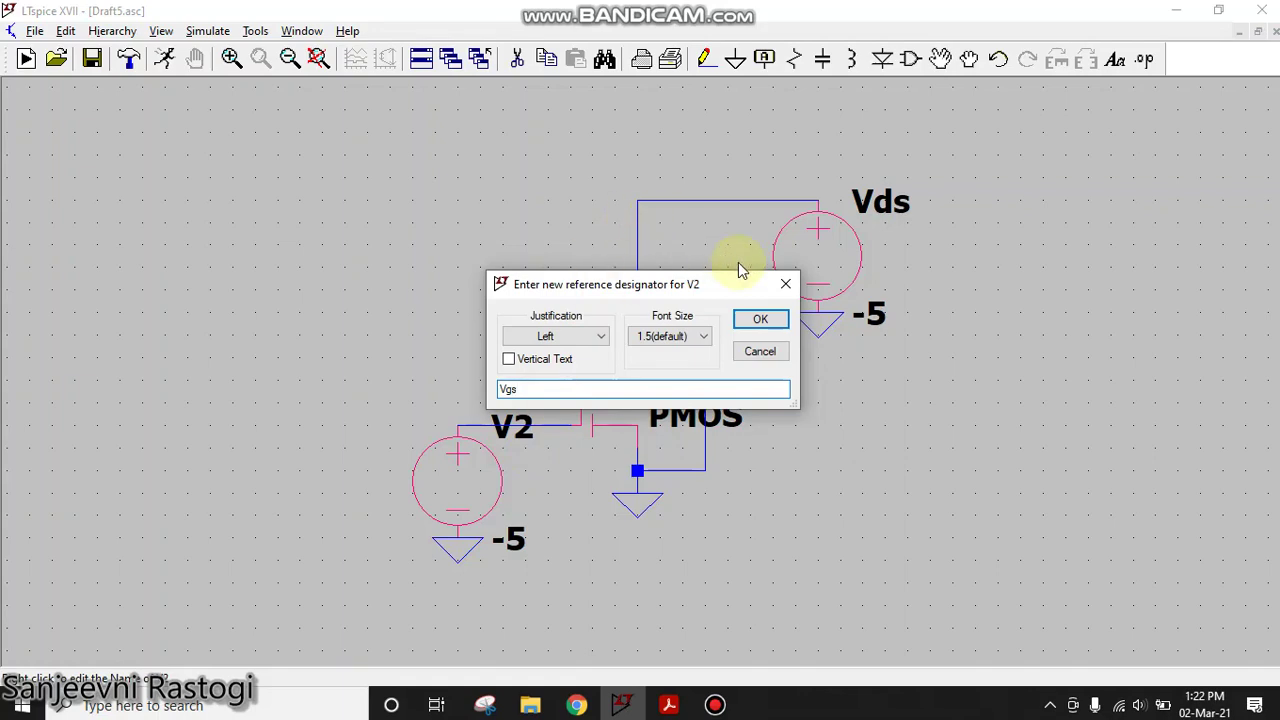
left_click(757, 318)
left_click_drag(893, 525, 333, 217)
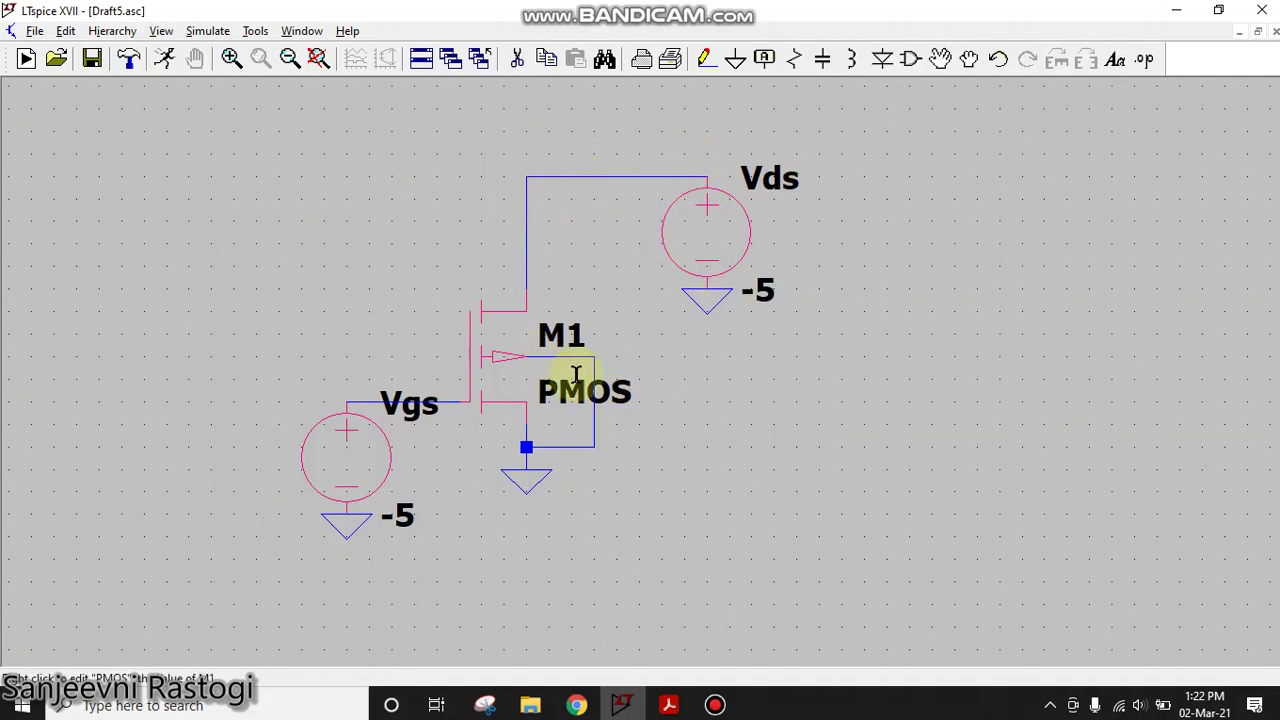
Search Chrome for the '180 nm pmos modelfile' and scroll PTM Latest Models to the 180nm BSIM3 entry.
left_click(577, 705)
left_click(420, 50)
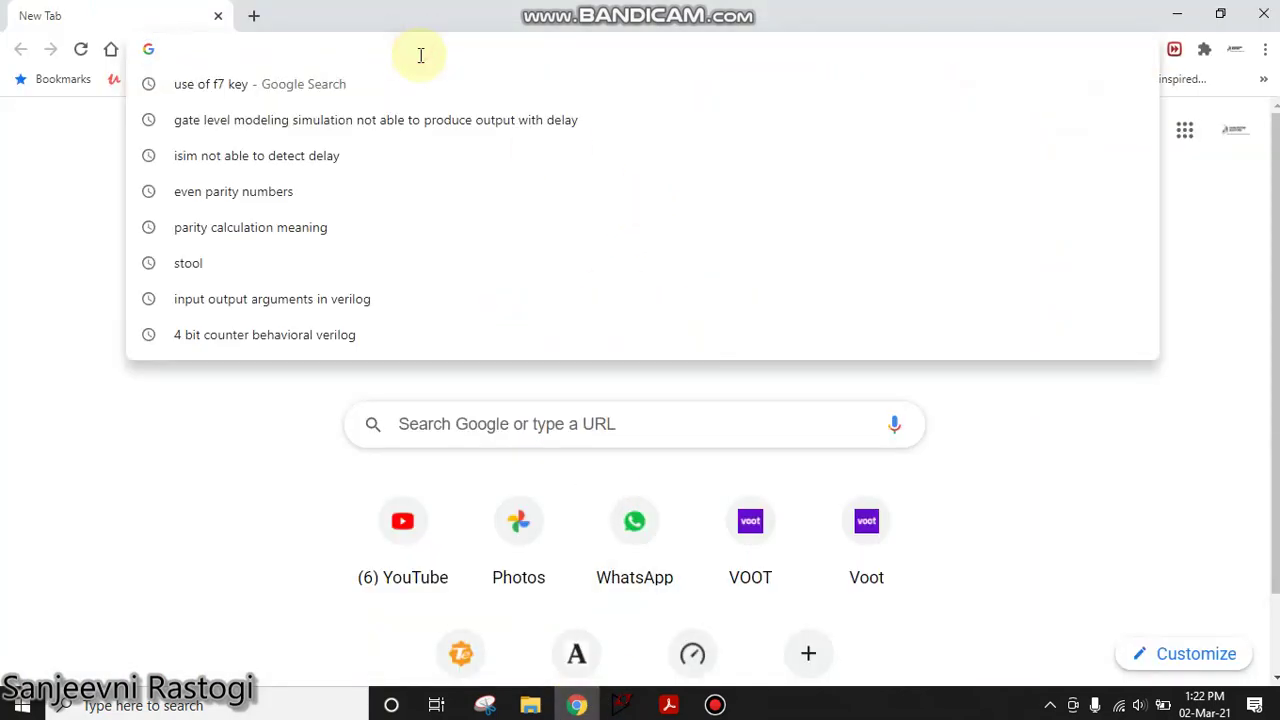
type("14")
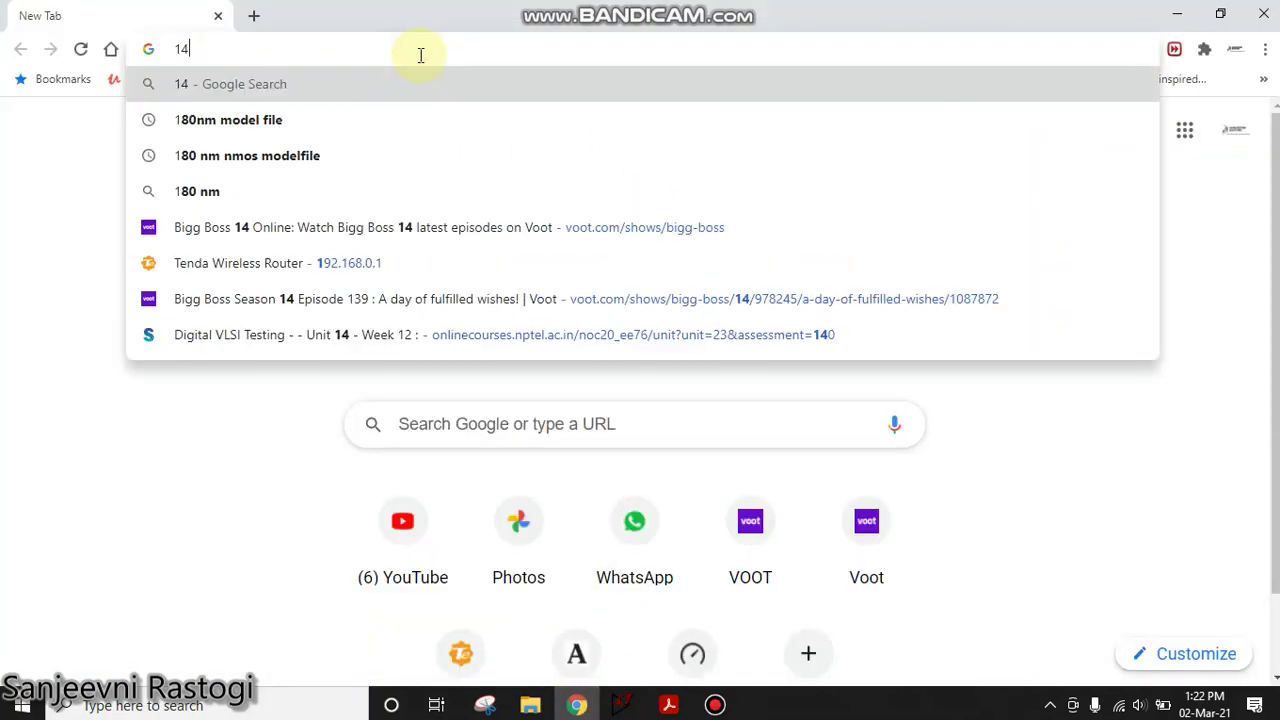
key("BackSpace")
type("80")
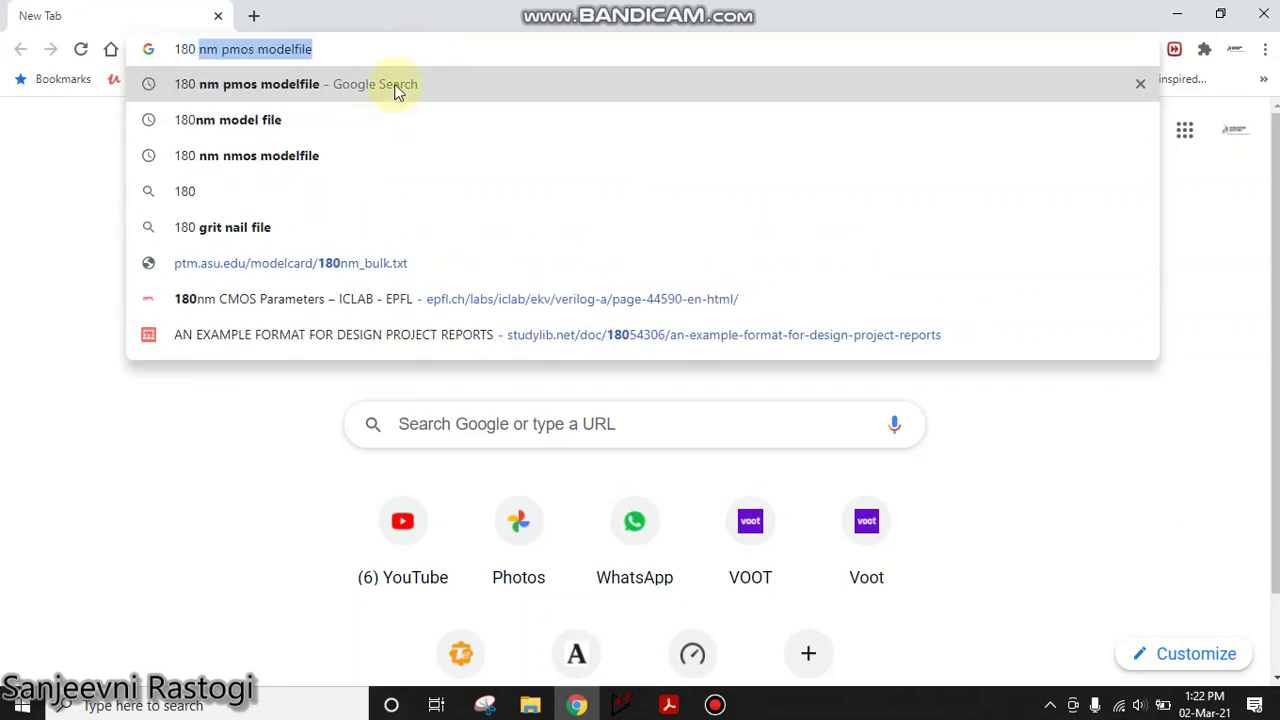
left_click(397, 90)
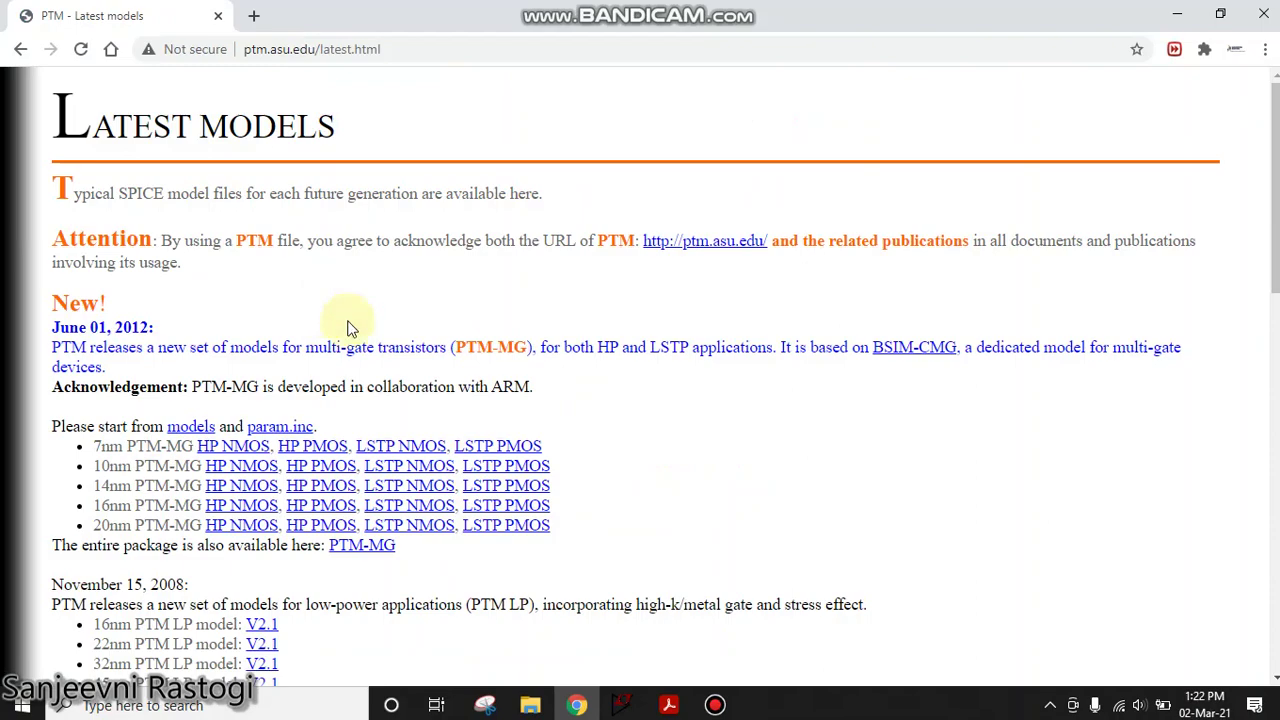
scroll(445, 338, "down", 12)
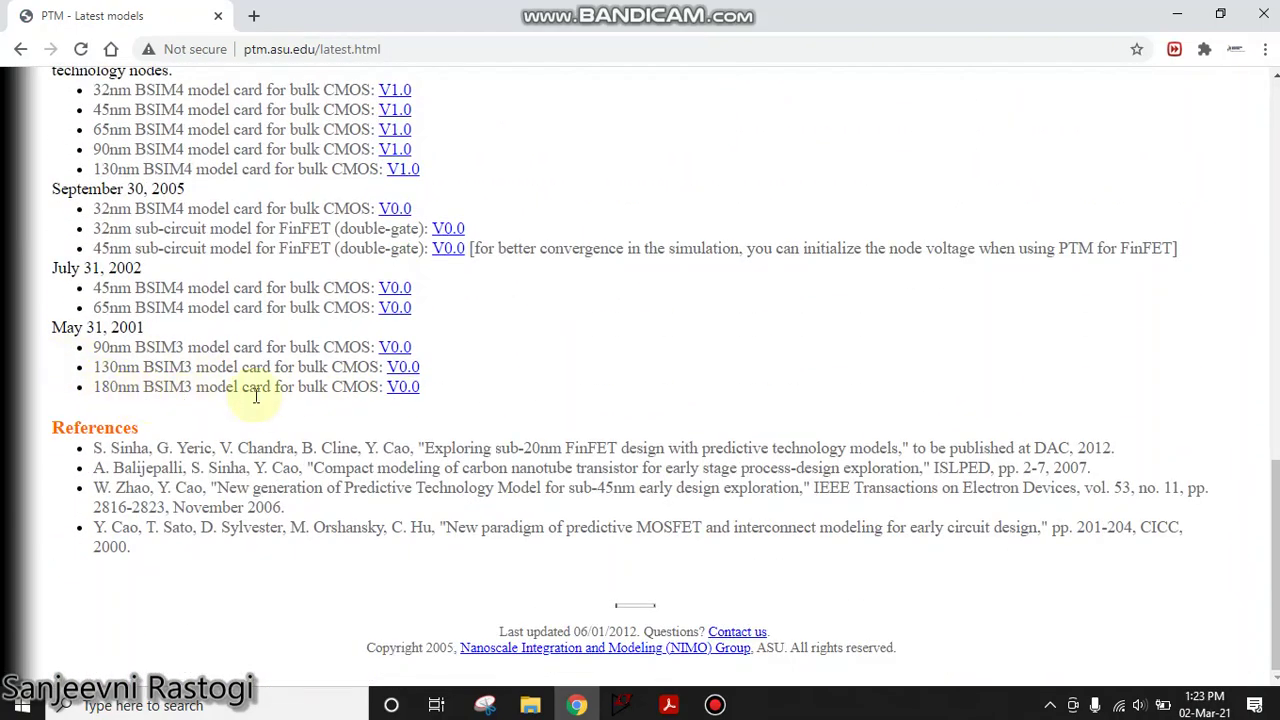
Open the 180nm_bulk.txt model card and copy its PMOS .model text.
left_click(402, 390)
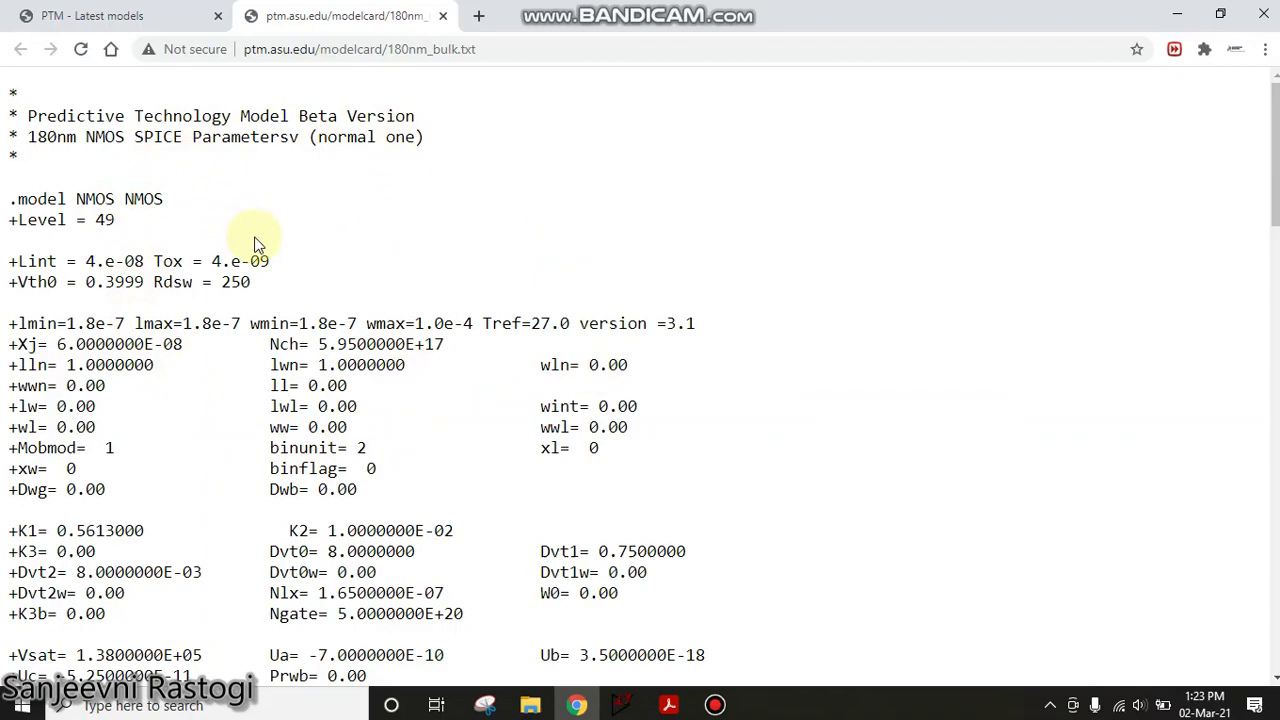
scroll(250, 225, "down", 15)
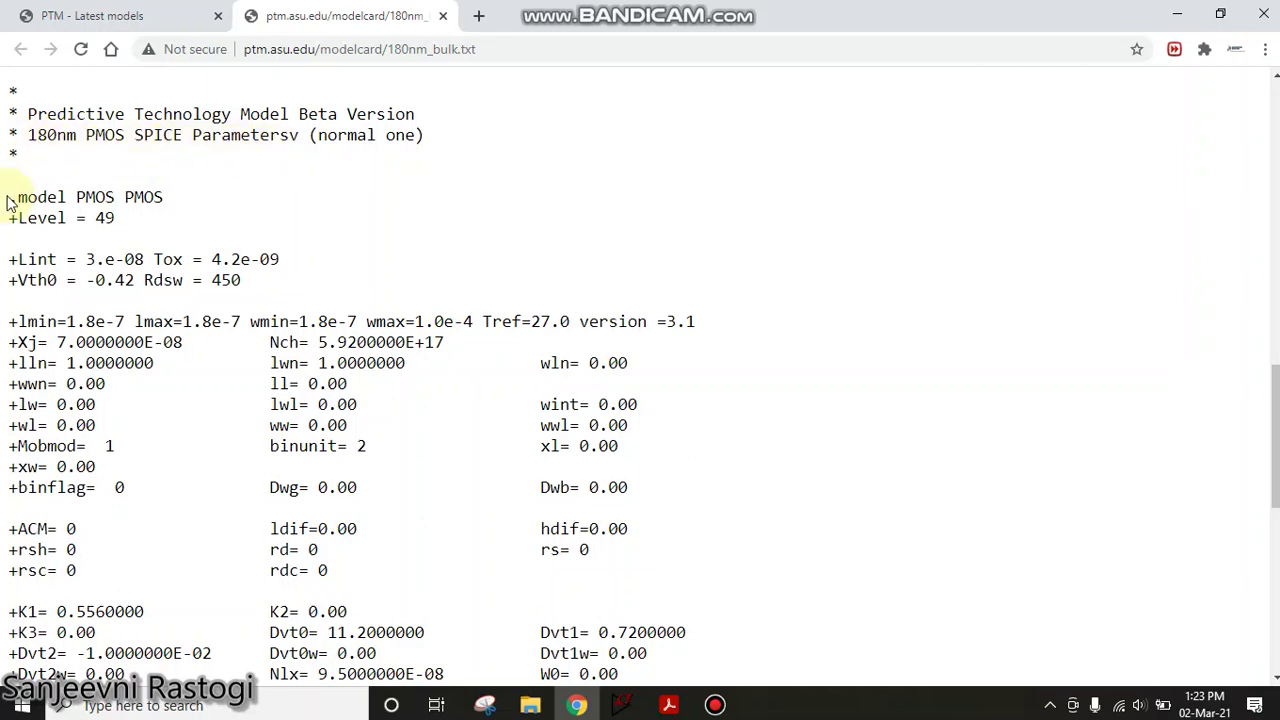
left_click_drag(9, 197, 640, 640)
scroll(471, 263, "down", 5)
scroll(475, 263, "down", 2)
right_click(478, 552)
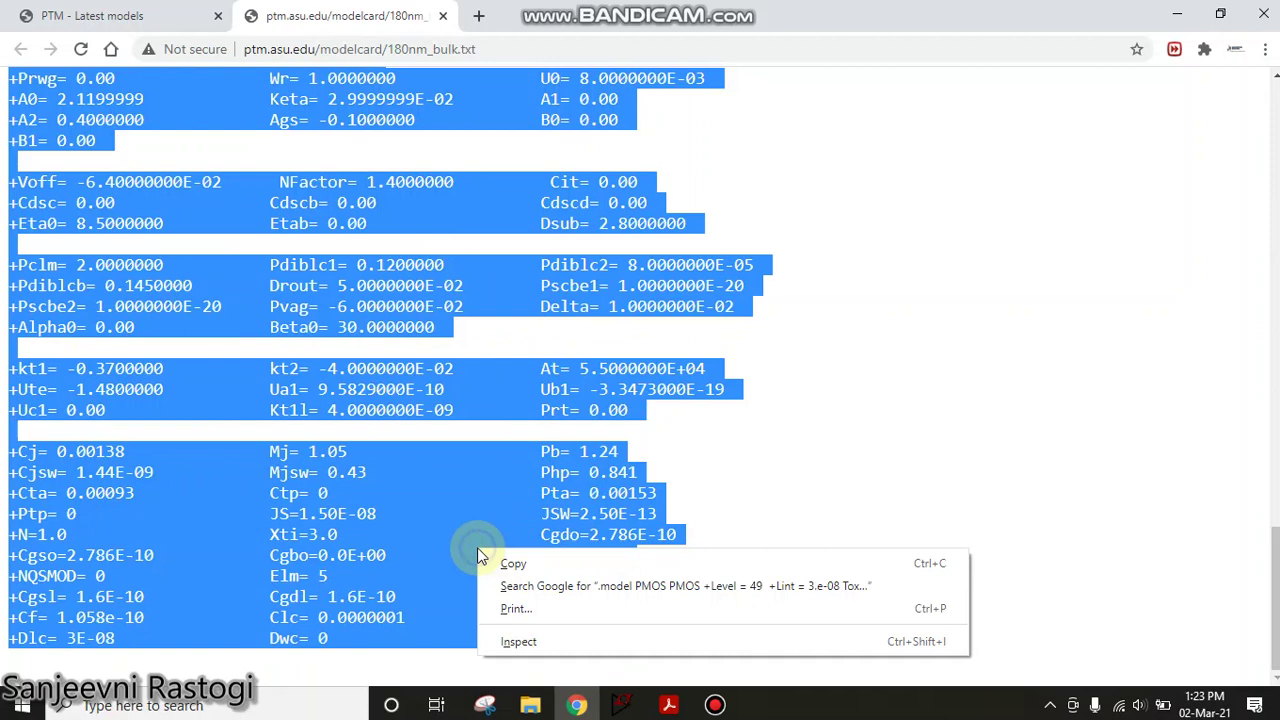
left_click(481, 563)
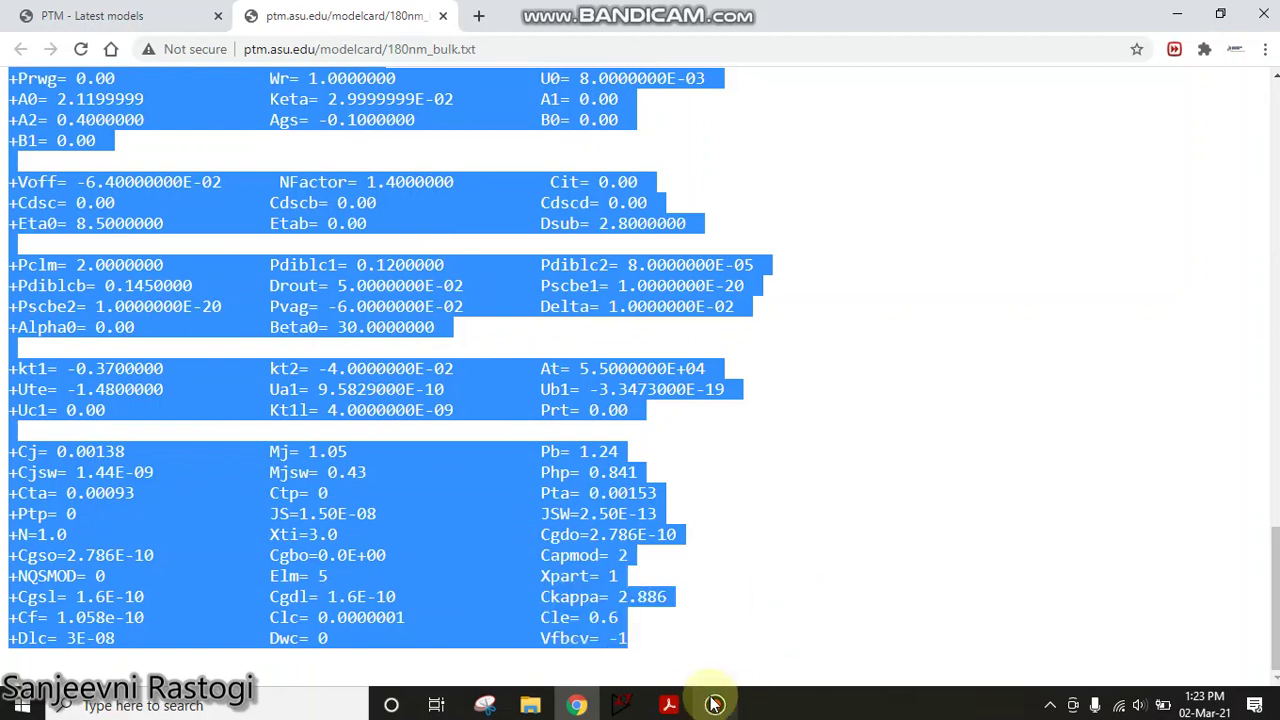
left_click(617, 704)
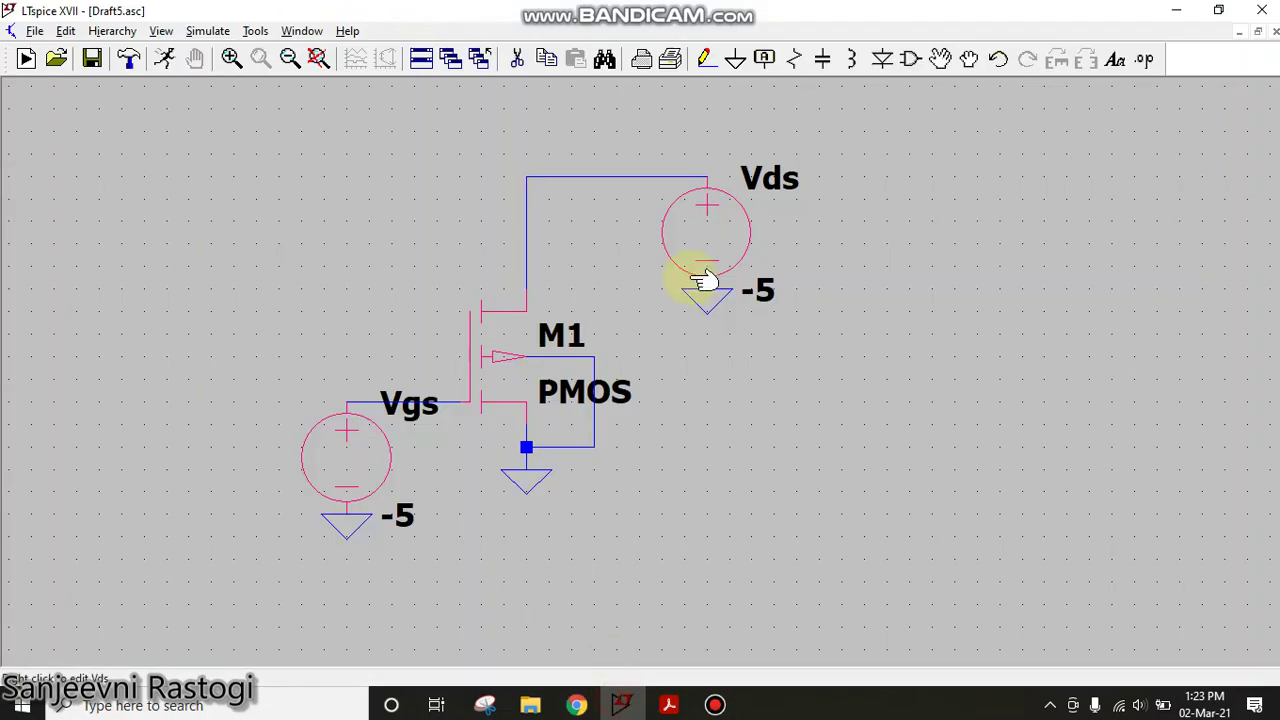
Paste the 180nm PMOS .model text as a SPICE directive beside the circuit.
left_click(1150, 62)
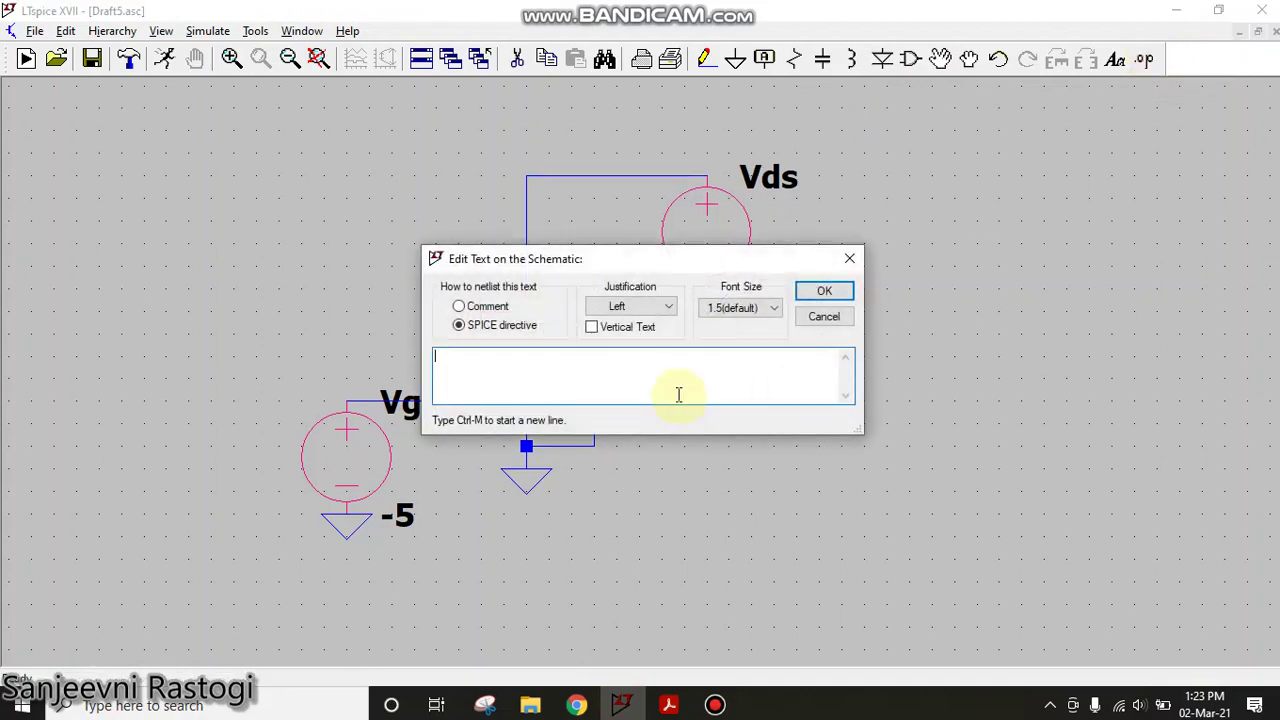
right_click(503, 368)
left_click(506, 357)
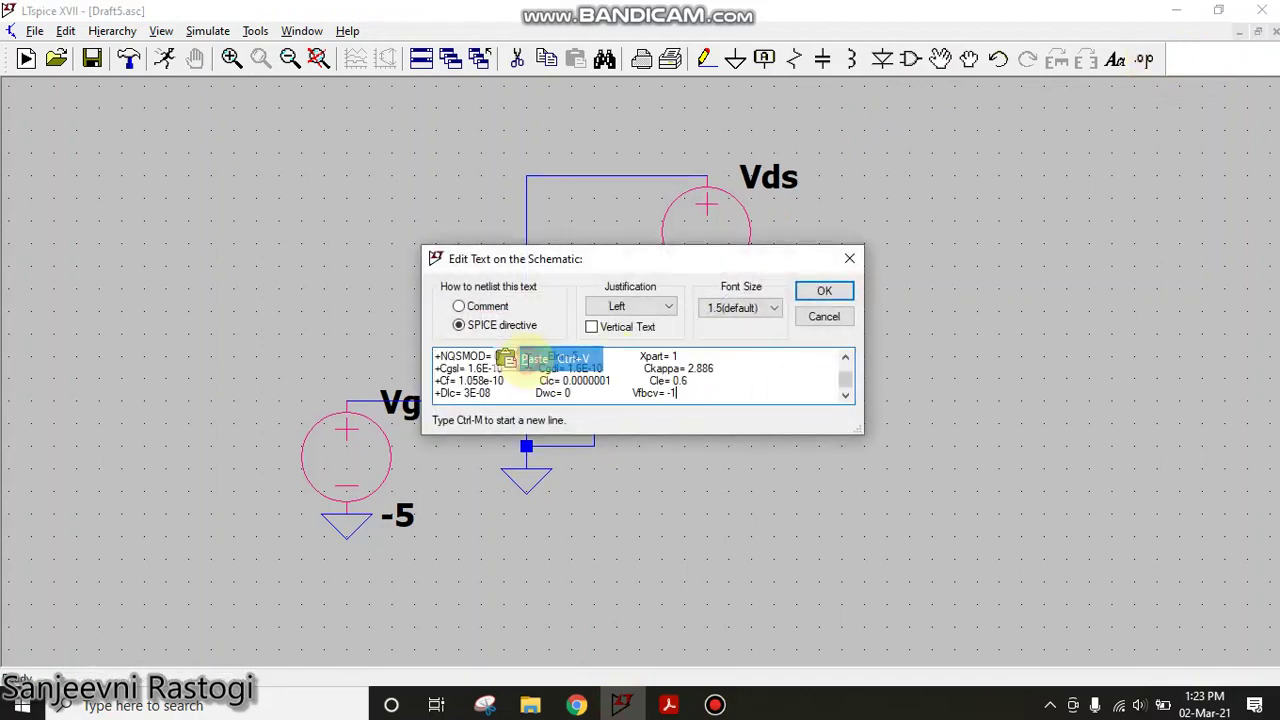
left_click(838, 290)
left_click(814, 406)
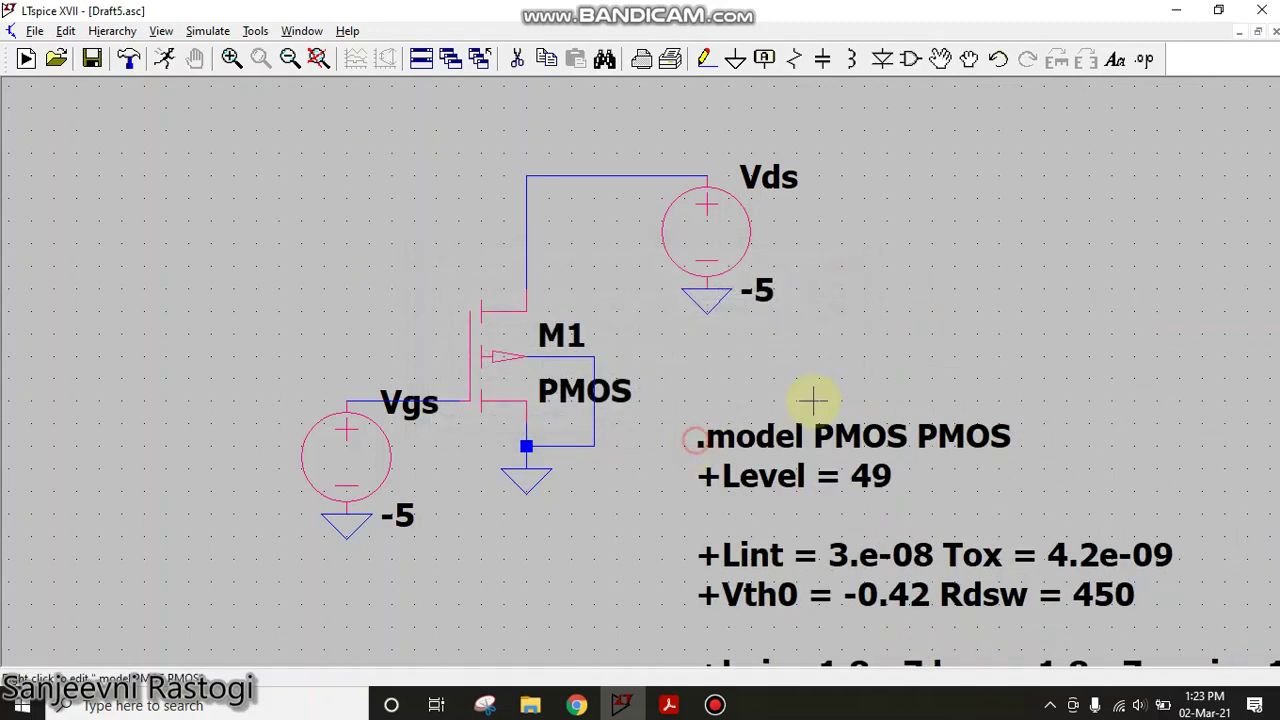
scroll(814, 406, "down", 1)
left_click_drag(856, 316, 709, 236)
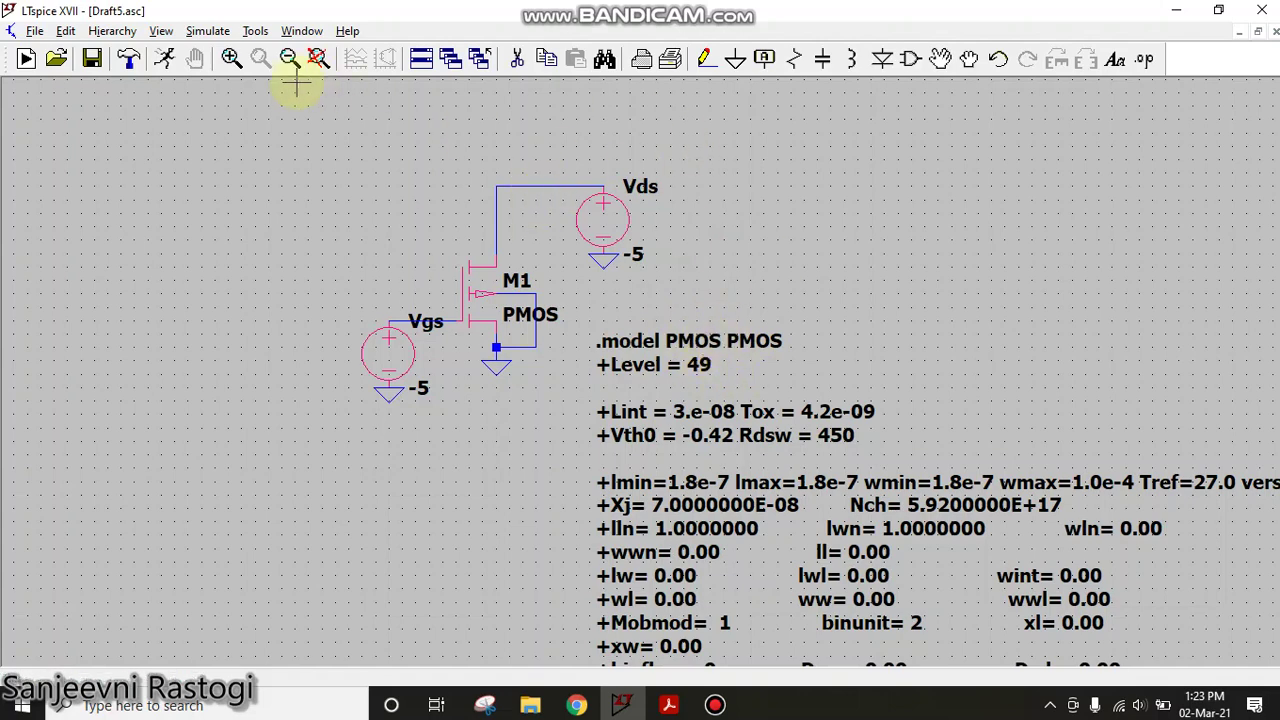
left_click(208, 31)
left_click(265, 216)
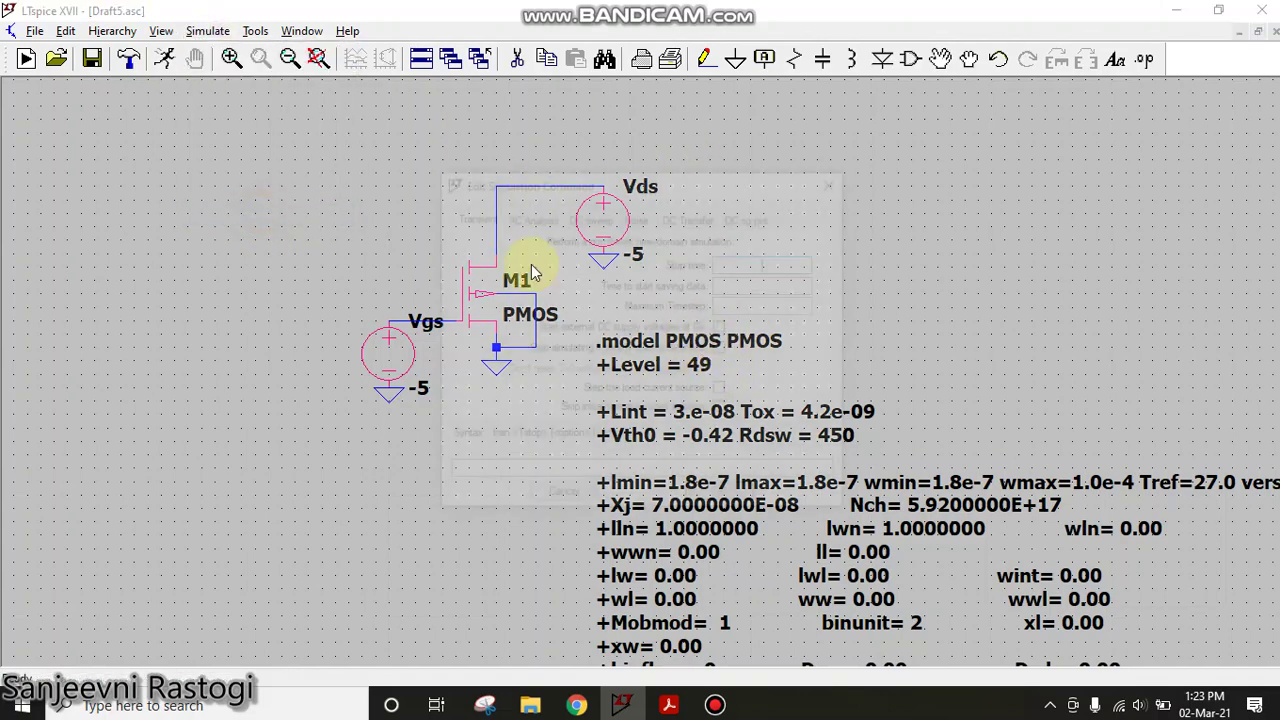
Define a linear DC sweep of Vgs from 0 to -5 V in 0.01 V steps and place the .dc directive.
left_click_drag(697, 190, 983, 137)
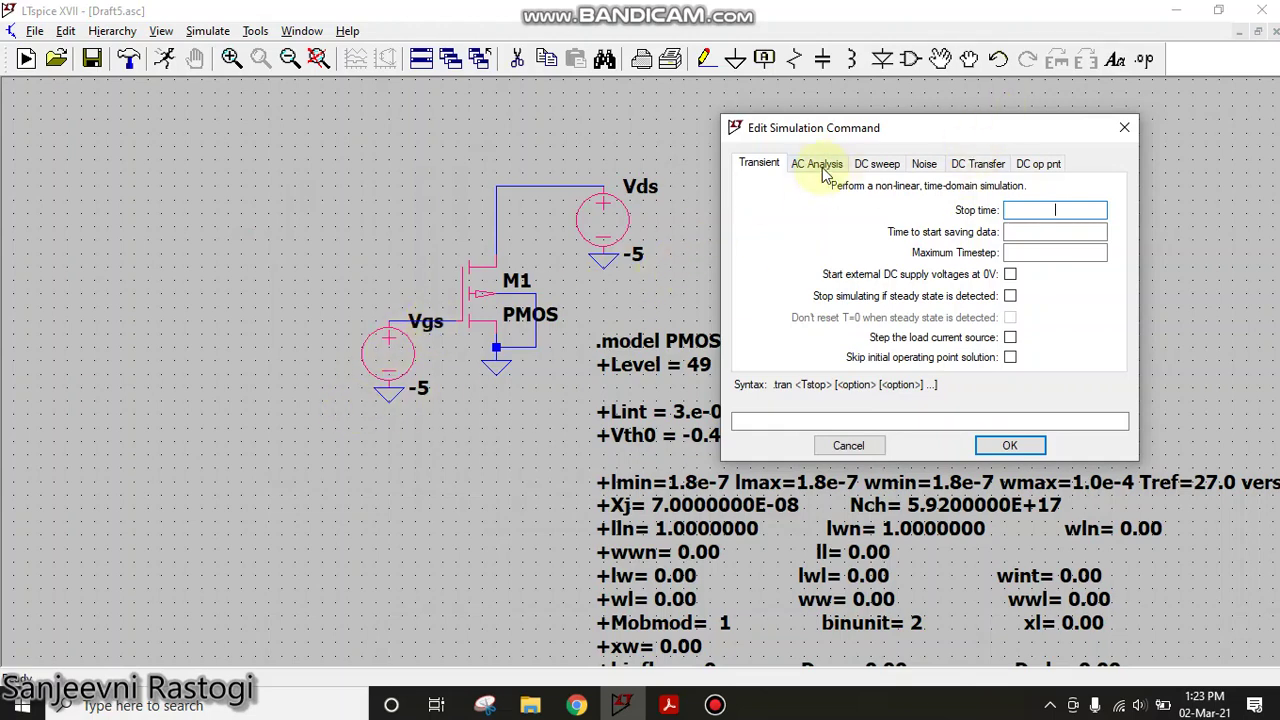
left_click(875, 166)
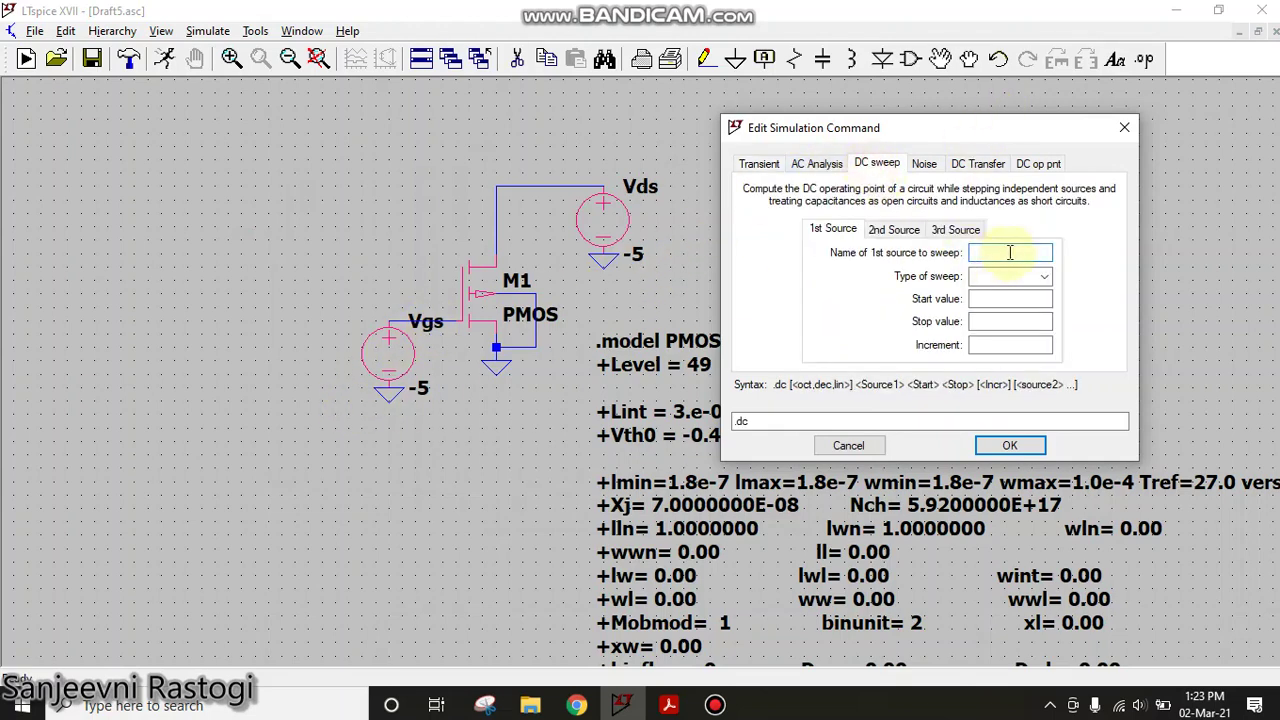
type("Vgs")
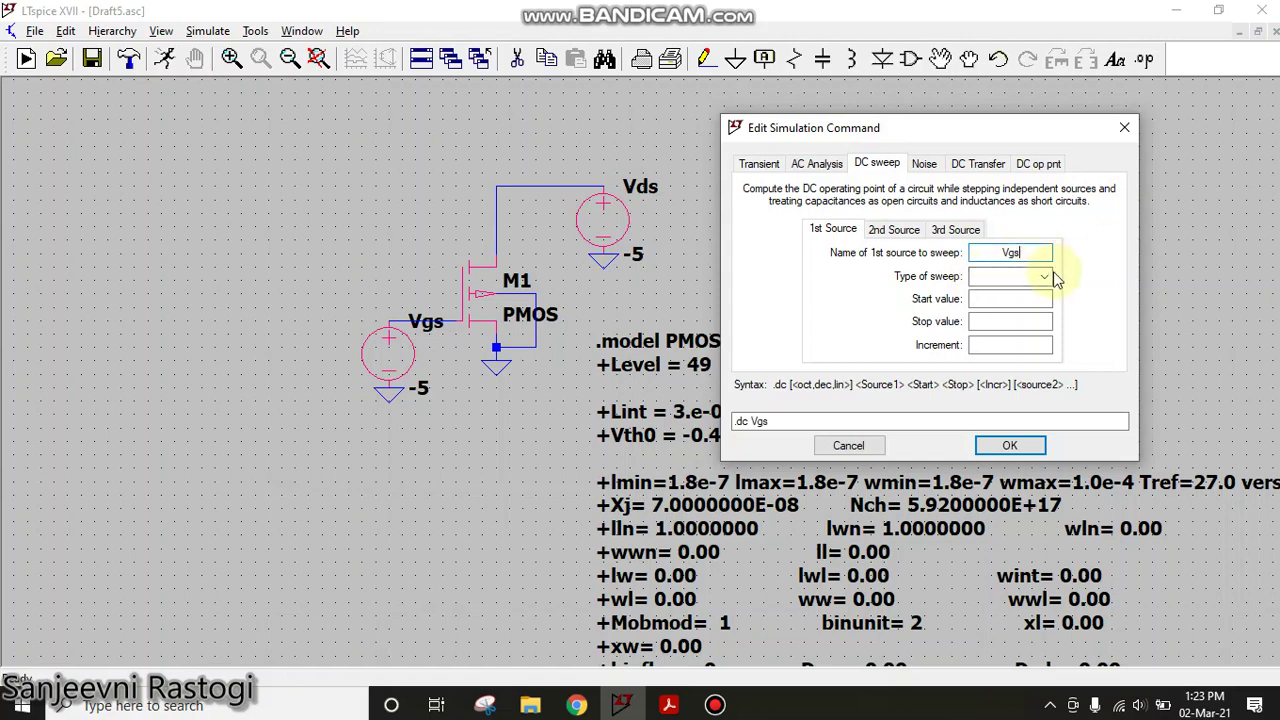
left_click(1030, 276)
left_click(1003, 296)
left_click(1010, 298)
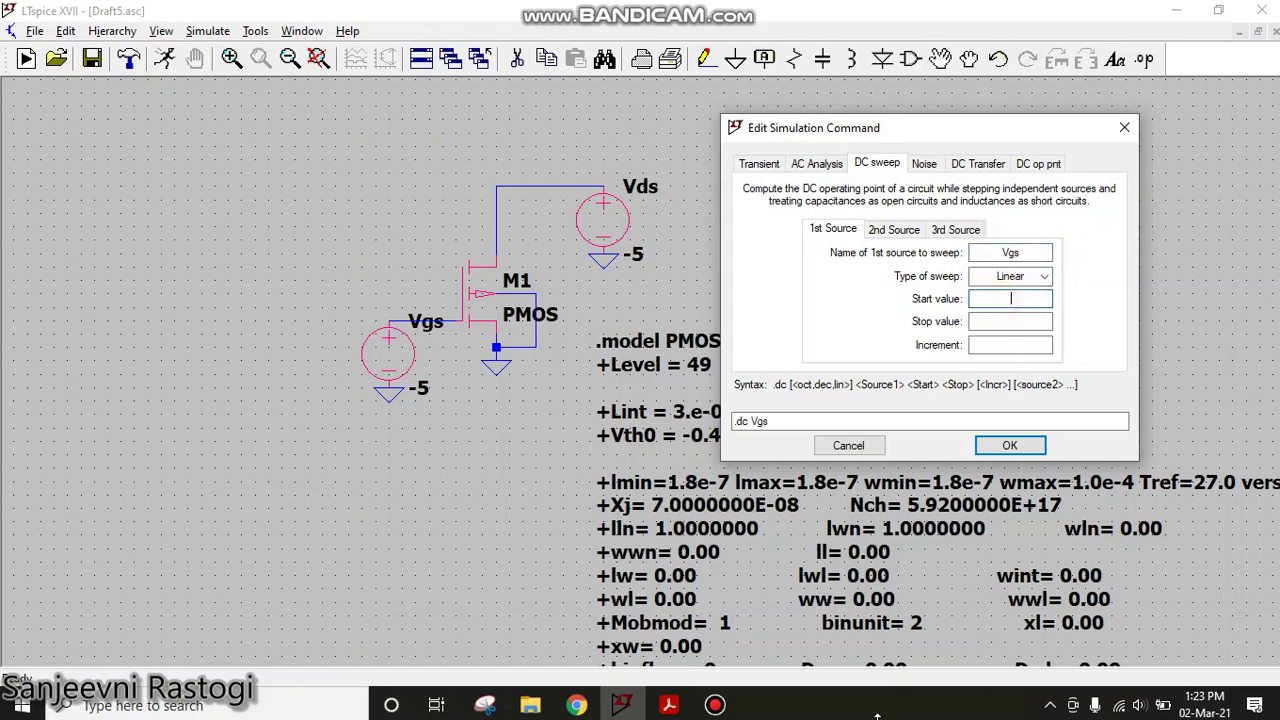
left_click(1010, 320)
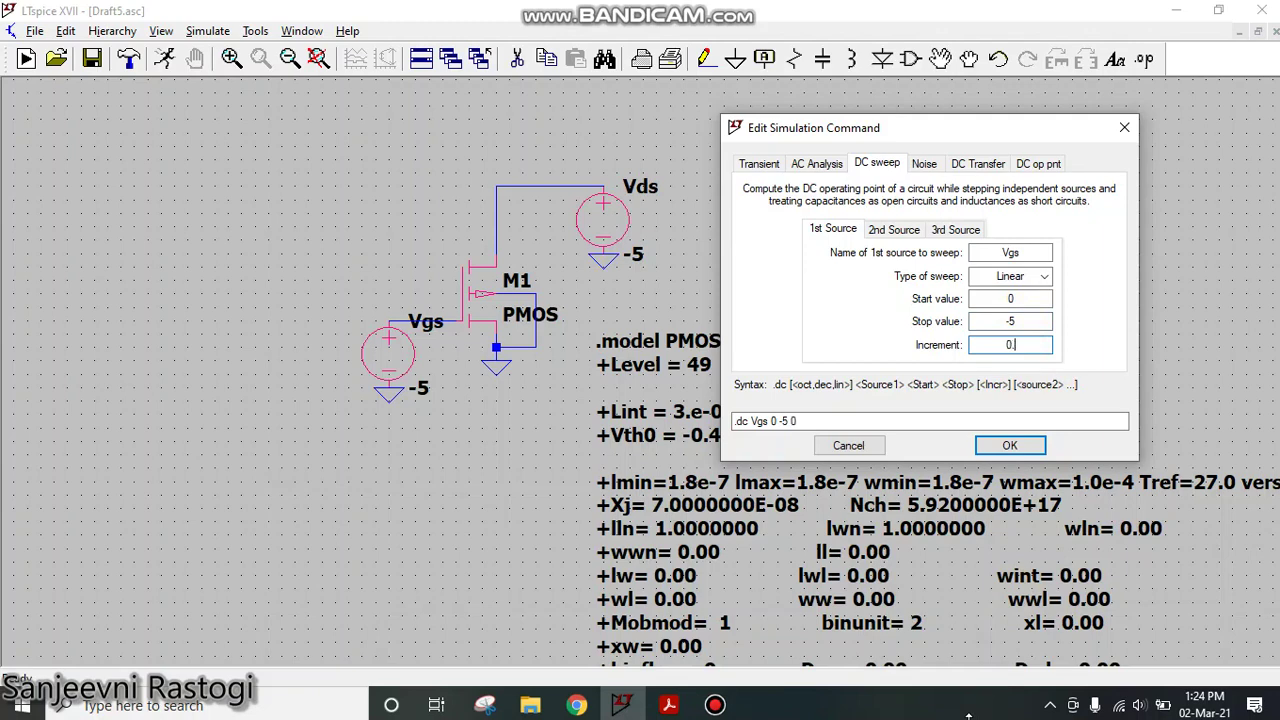
left_click(1010, 446)
left_click(790, 214)
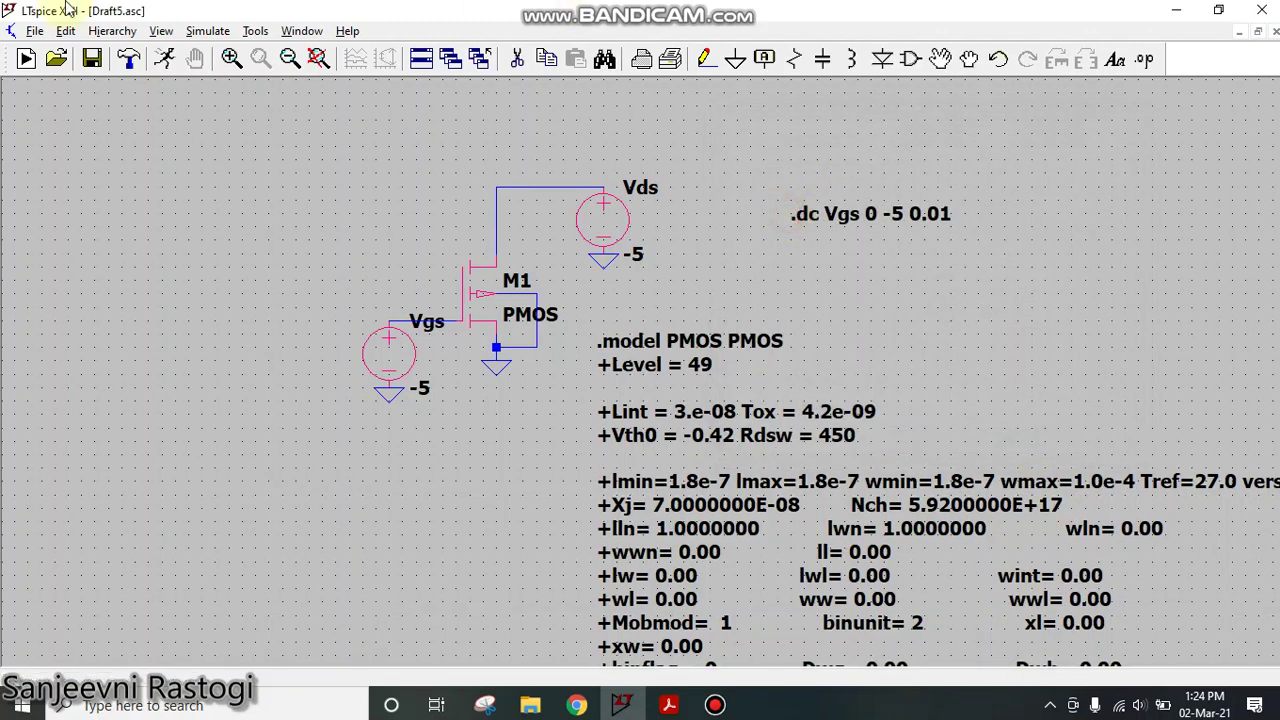
Run the Vgs sweep and tile the schematic vertically beside the waveform pane.
left_click(164, 58)
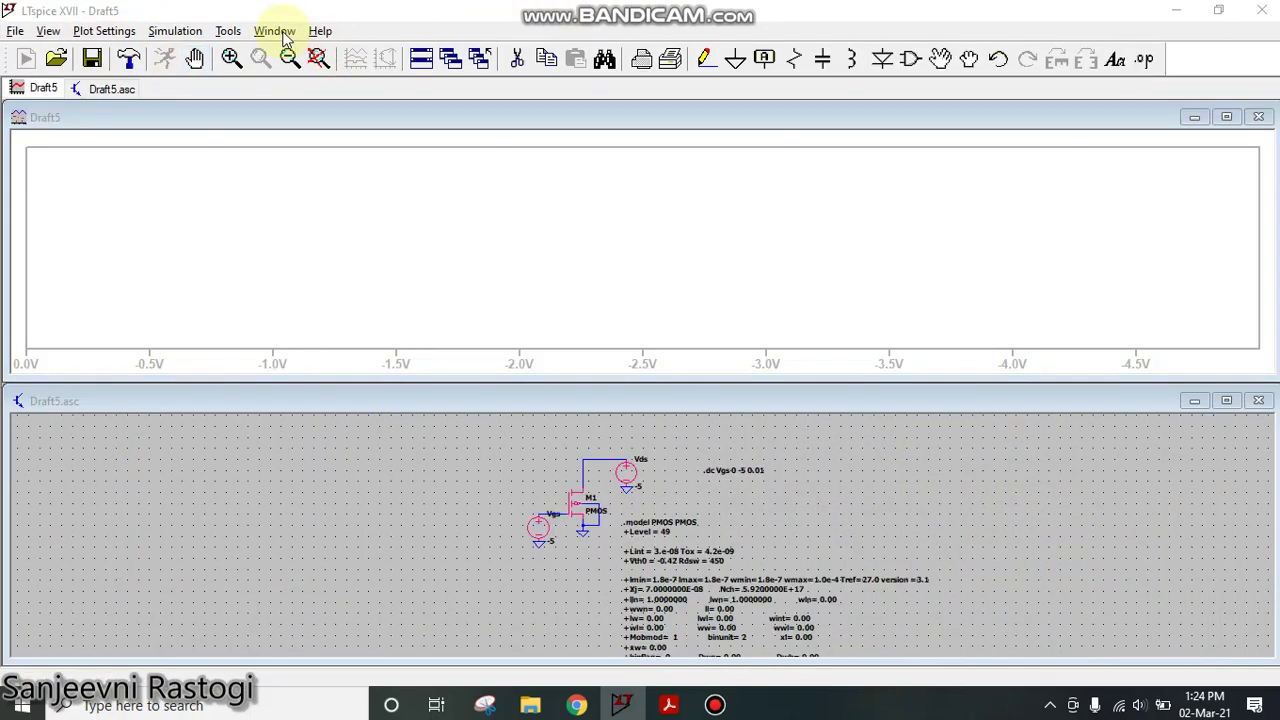
left_click(926, 111)
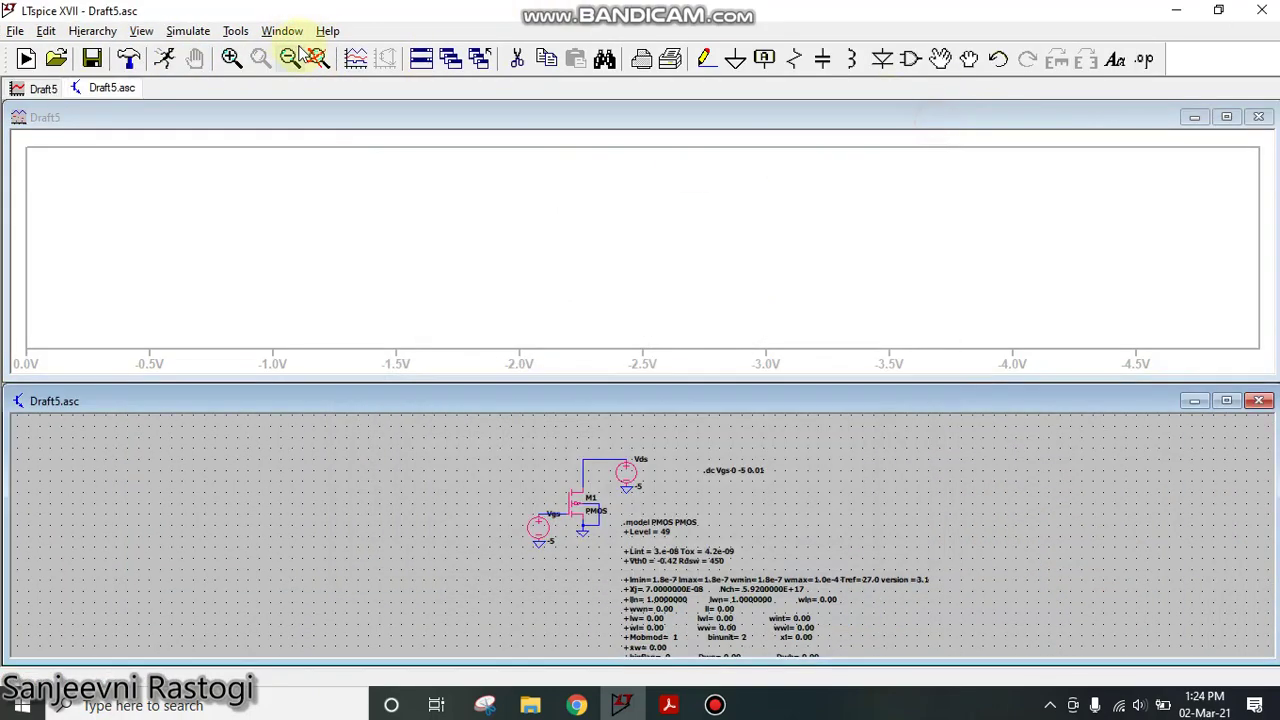
left_click(283, 31)
left_click(316, 82)
scroll(390, 335, "up", 2)
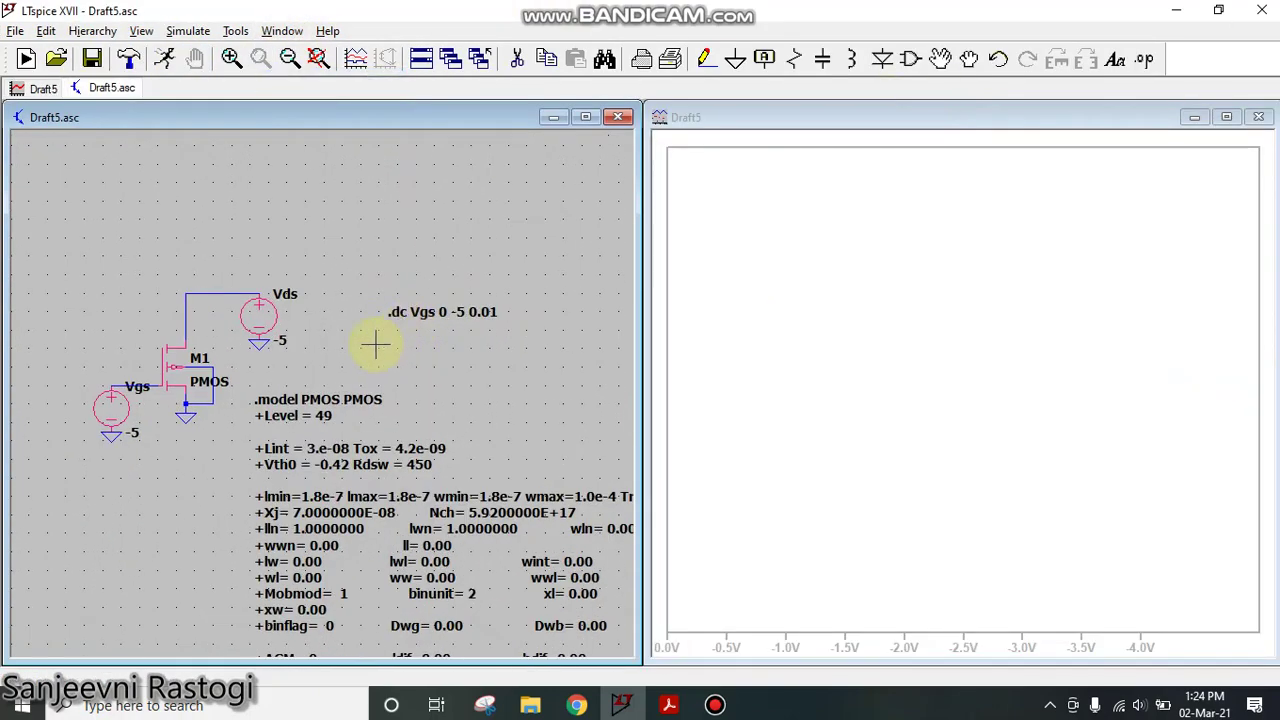
left_click_drag(371, 343, 420, 343)
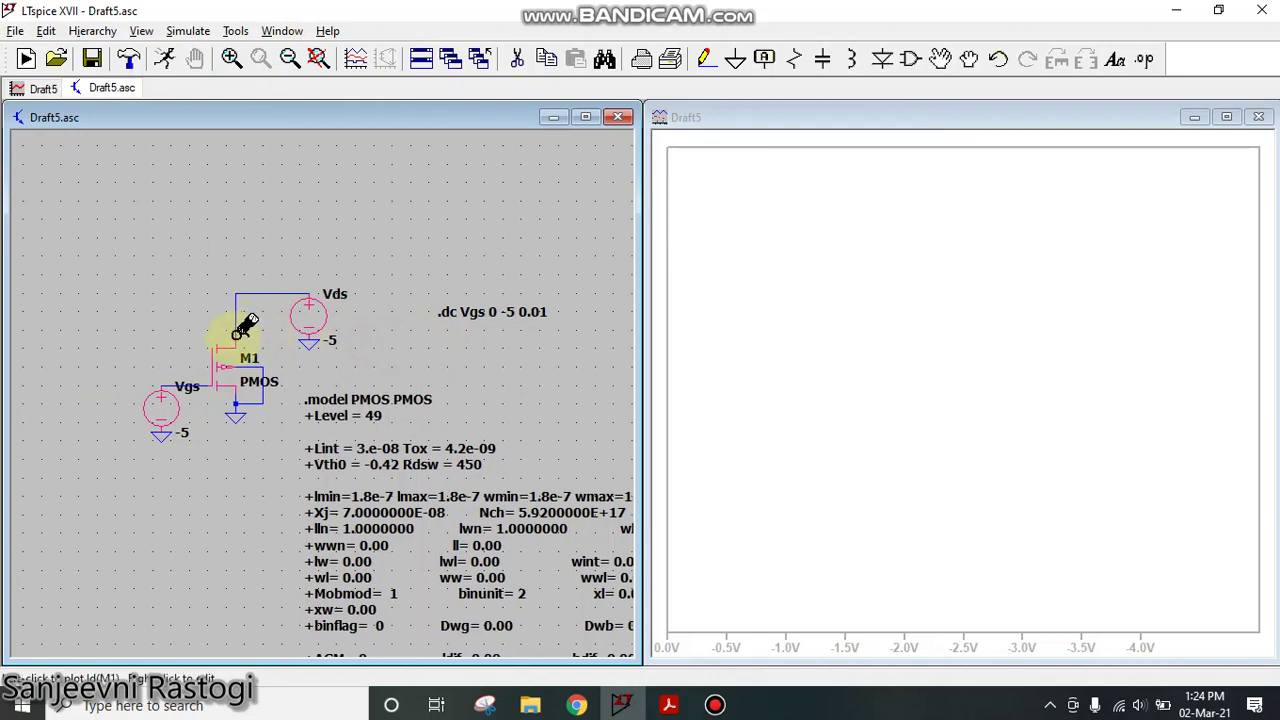
Probe M1 to plot Id(M1) against Vgs, then pan to show more .model text.
left_click(240, 331)
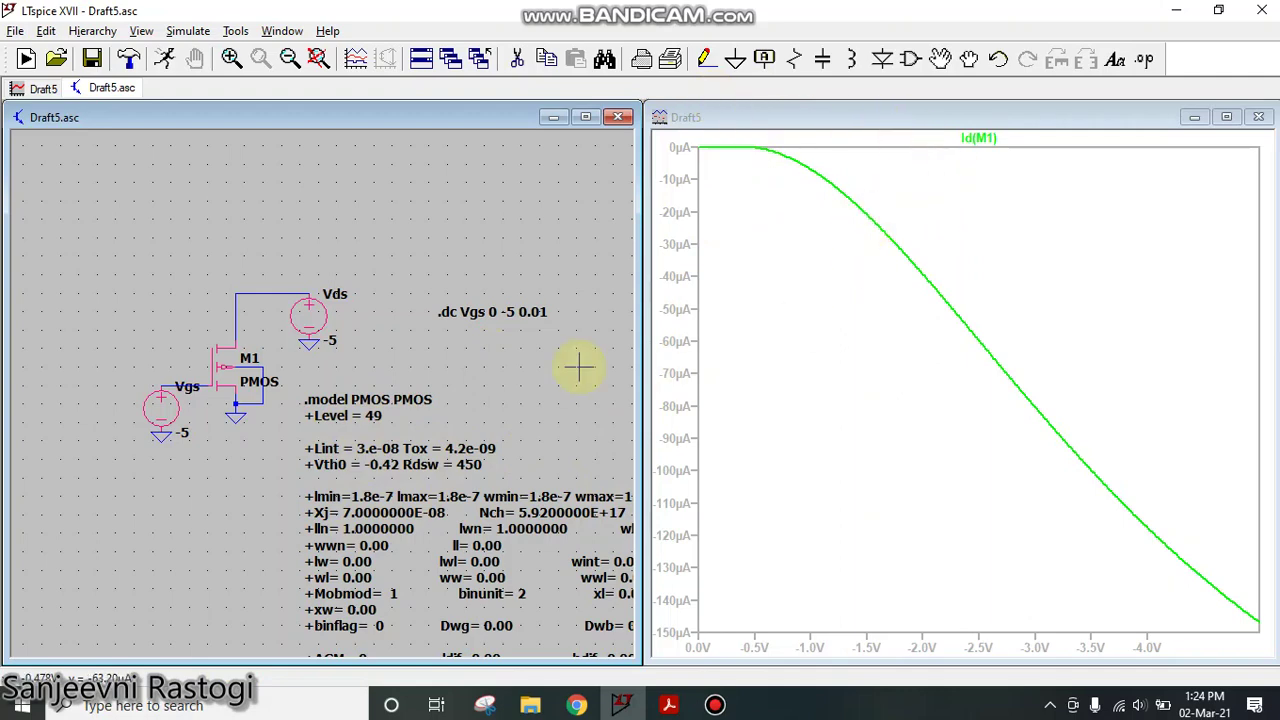
left_click(514, 428)
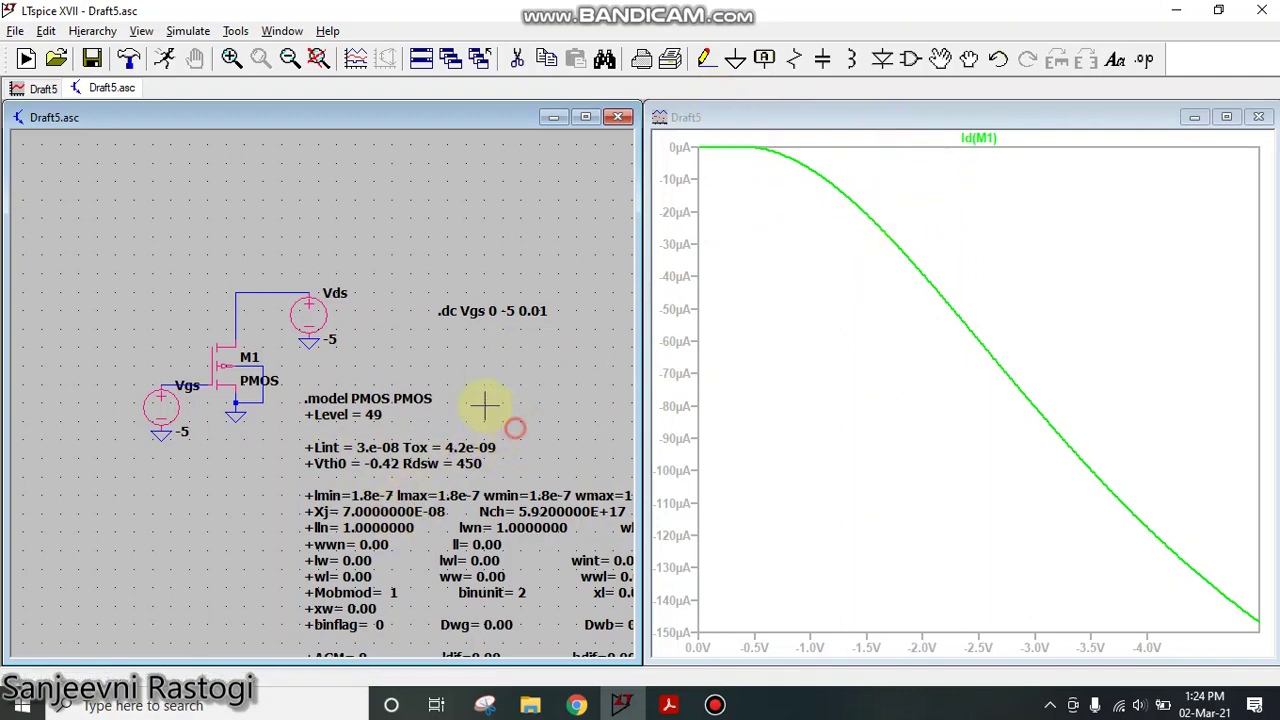
left_click_drag(484, 404, 428, 299)
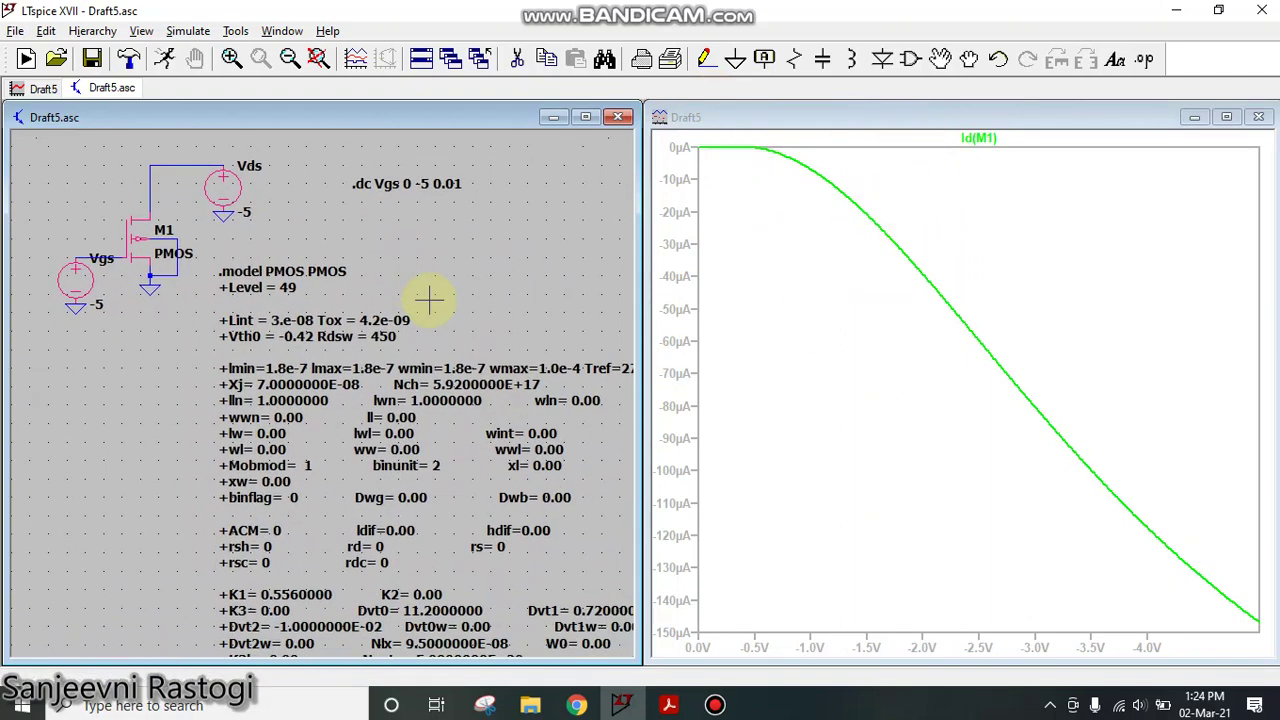
Change the model's Vth0 from -0.42 to -1 and rerun the simulation.
right_click(300, 337)
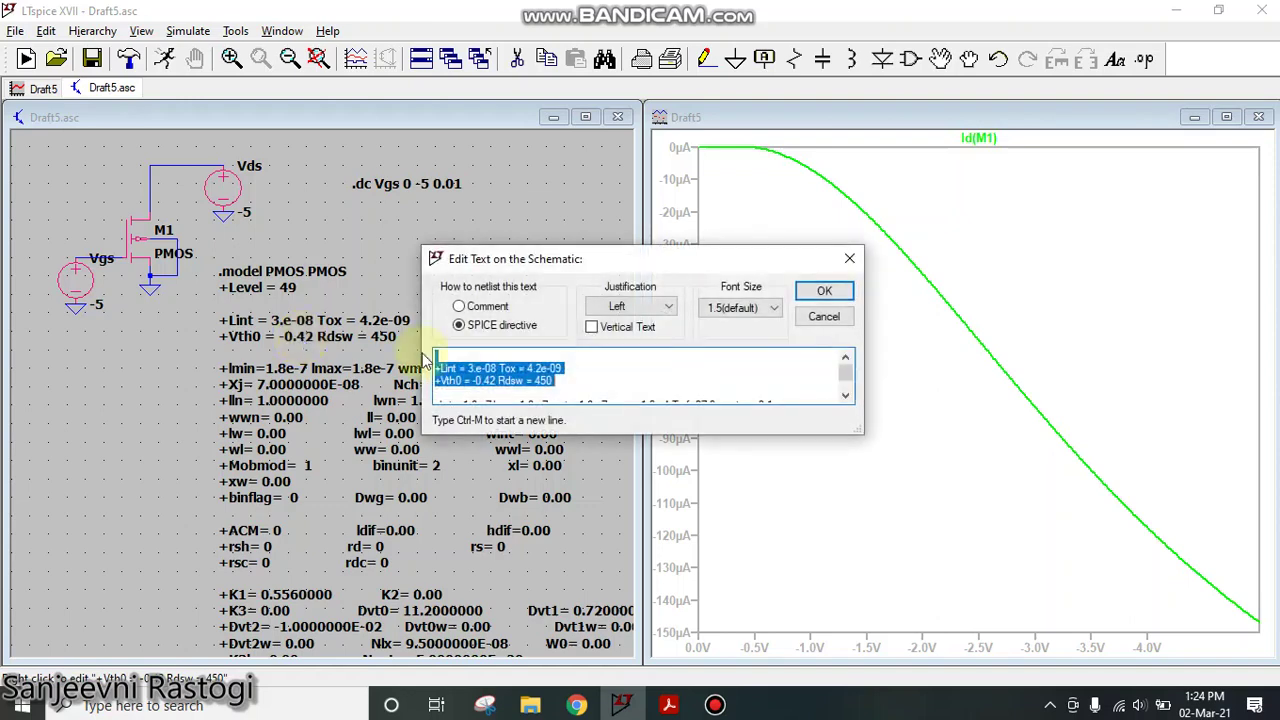
left_click(498, 380)
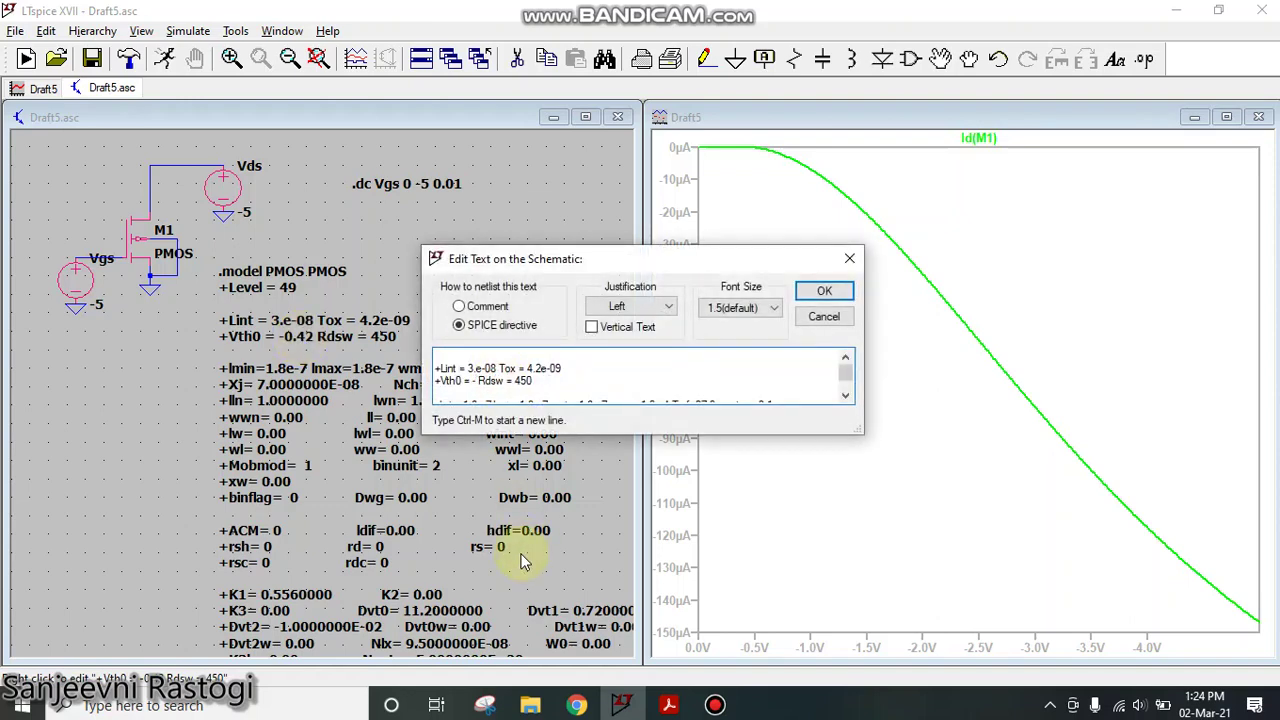
left_click(818, 289)
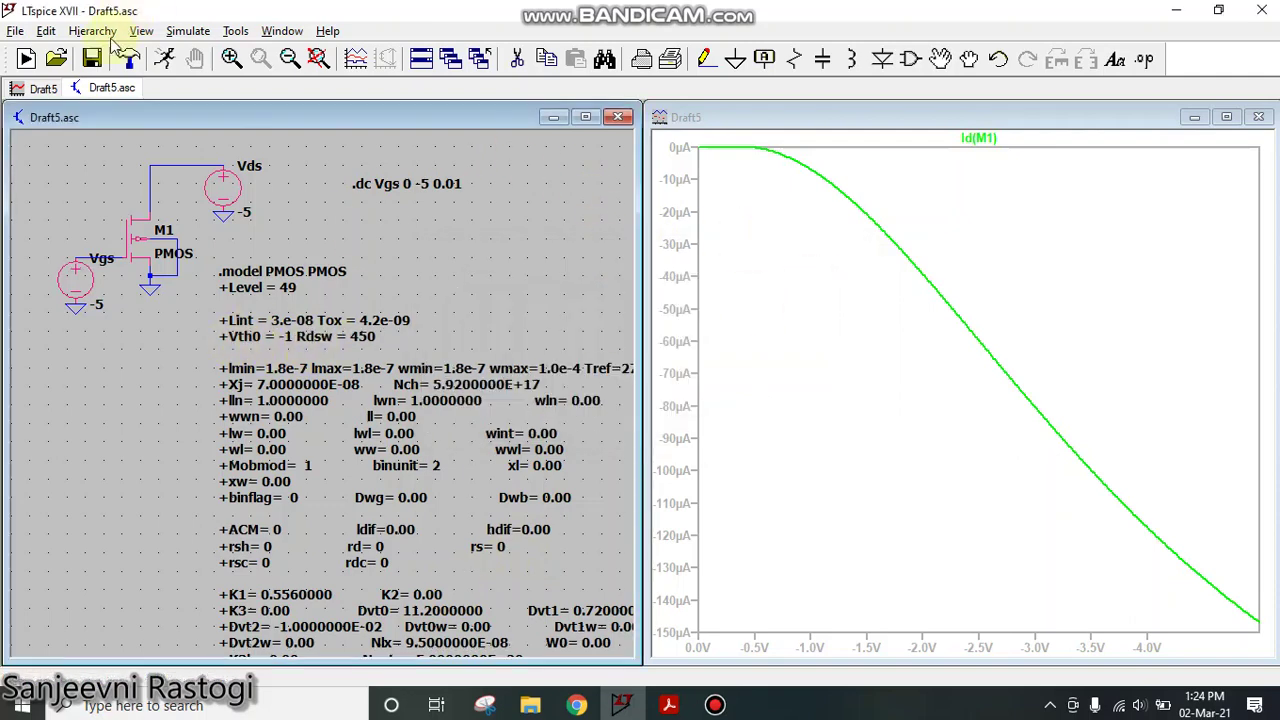
left_click(167, 58)
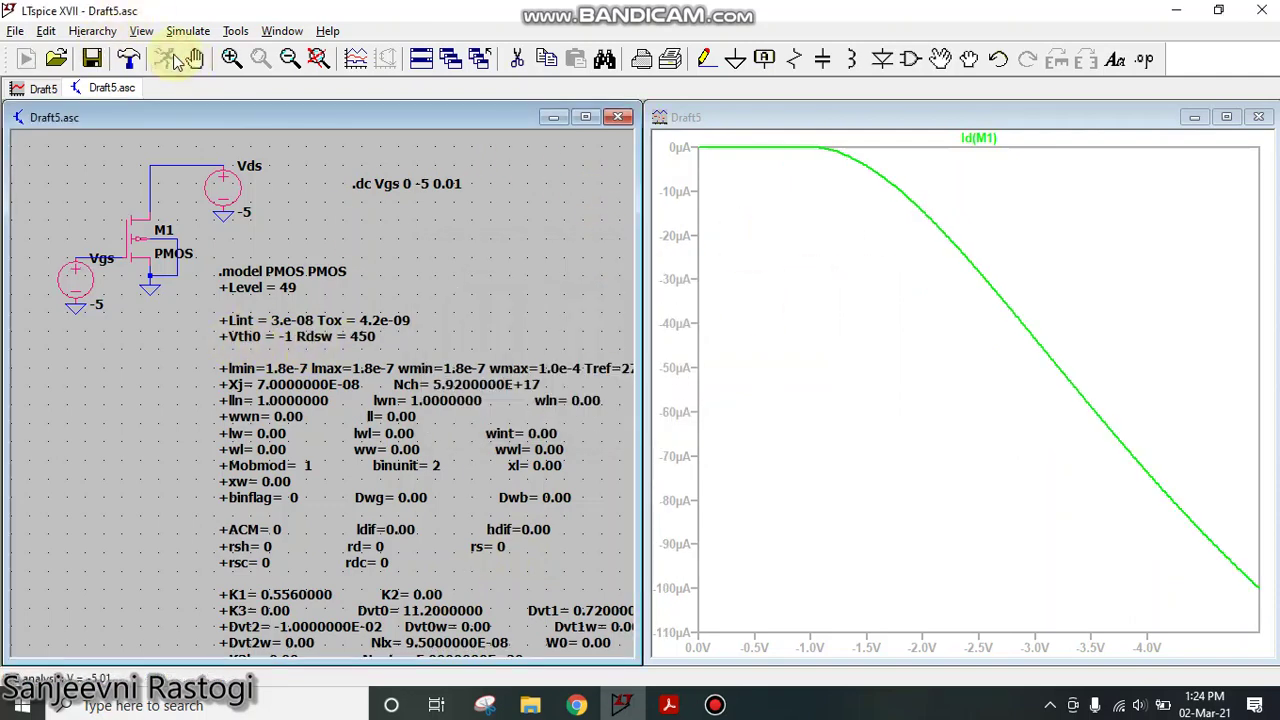
left_click(927, 111)
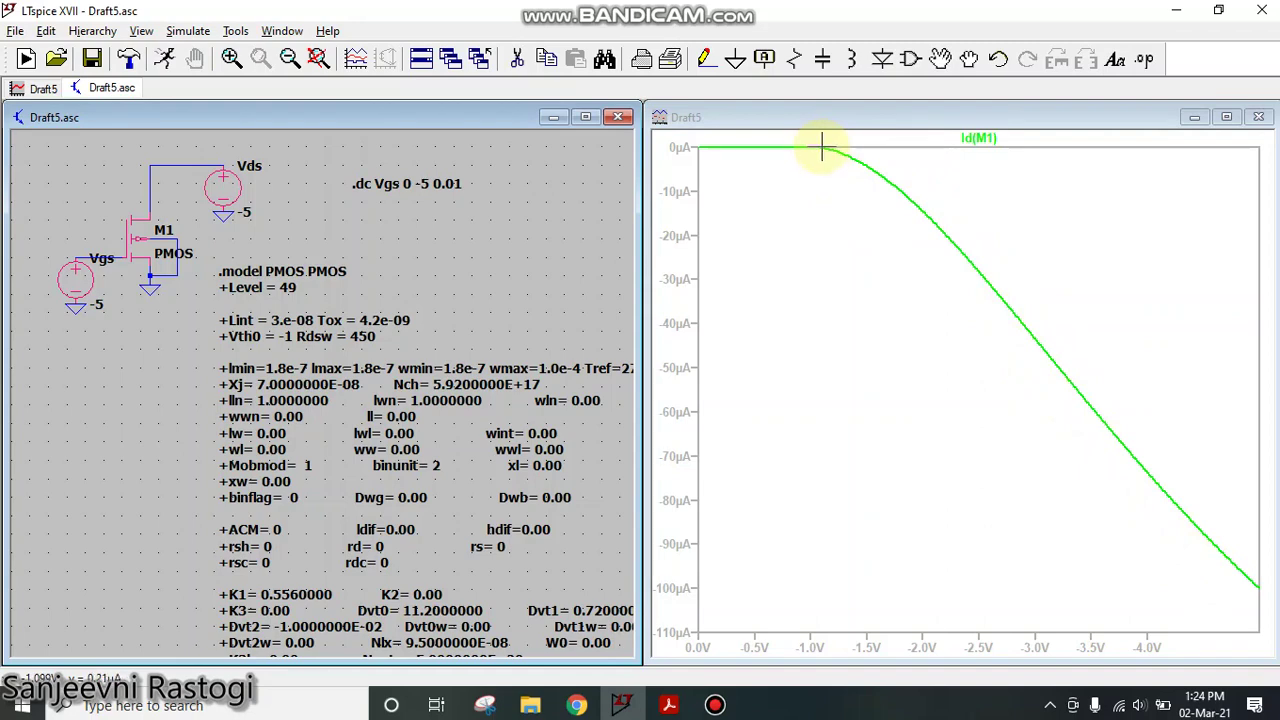
Read the Id(M1) turn-on point near -1.12 V with a cursor, then close the cursor readout and plot.
left_click(972, 137)
left_click_drag(984, 274, 824, 172)
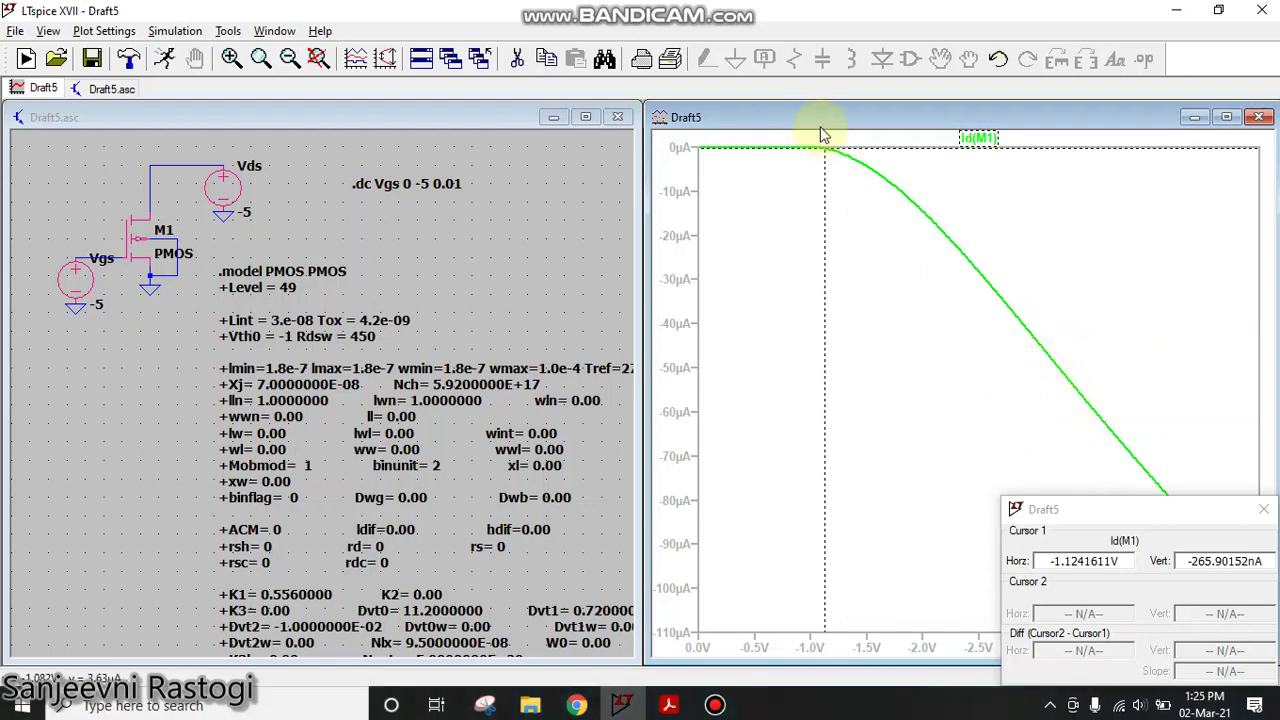
left_click_drag(1046, 512, 1055, 172)
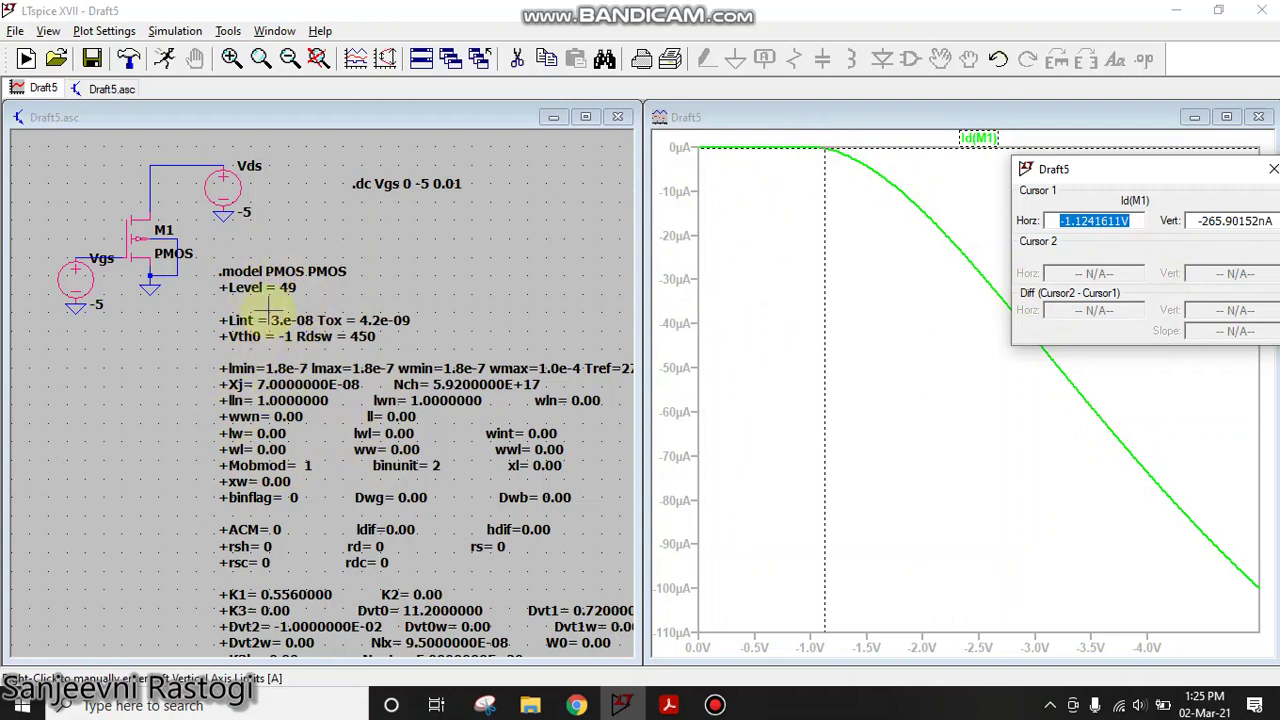
left_click(1271, 169)
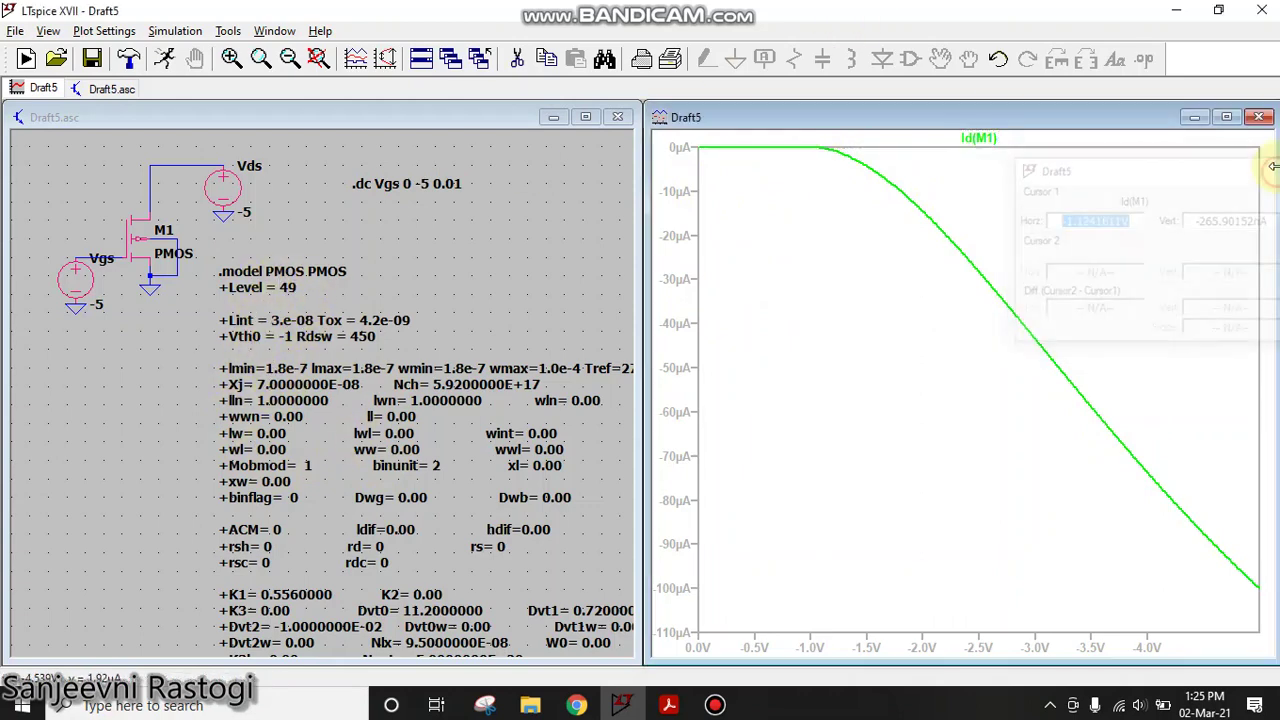
left_click(1258, 117)
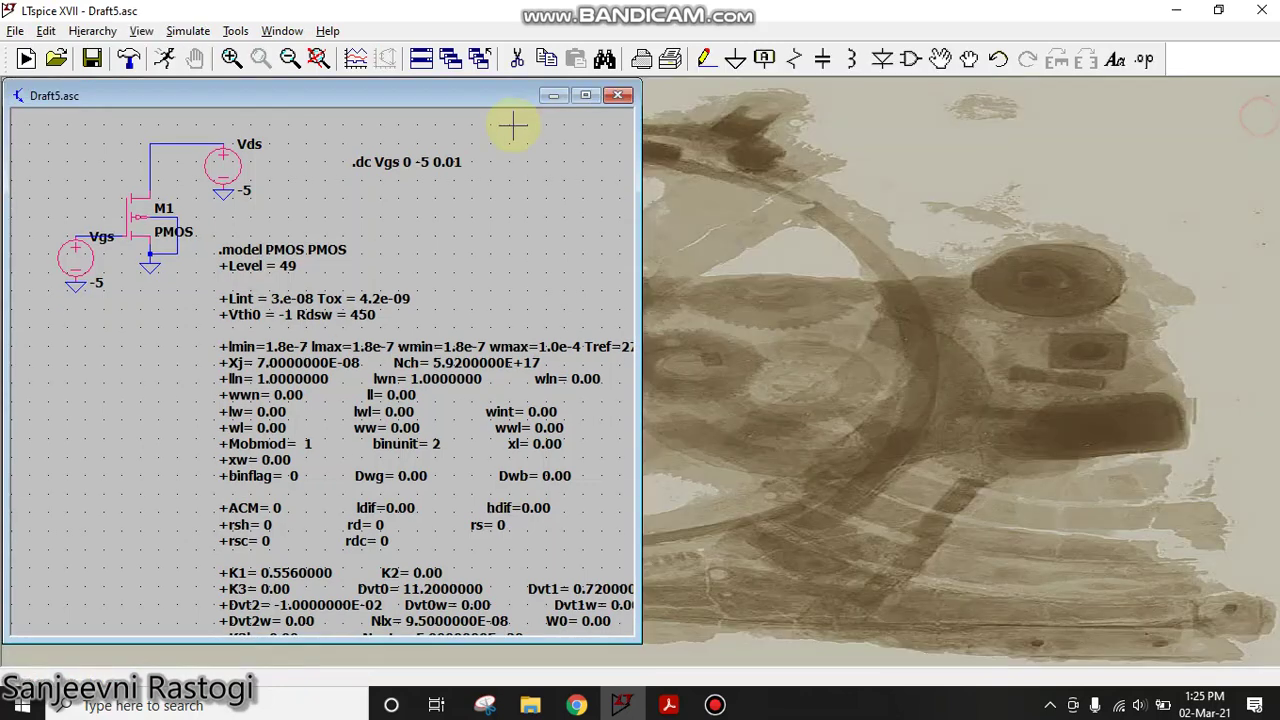
Change the directive to .dc Vds 0 -5 0.01 with second source Vgs 0, -5, step 2.
left_click(586, 95)
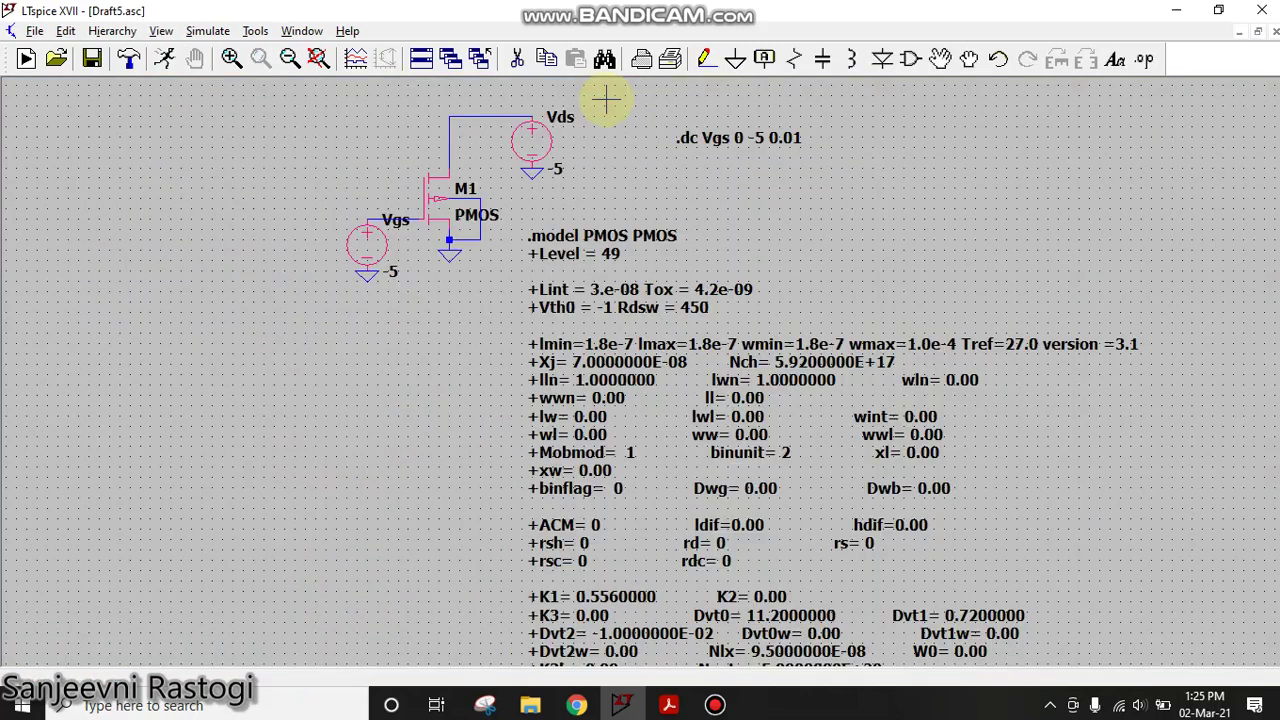
right_click(703, 137)
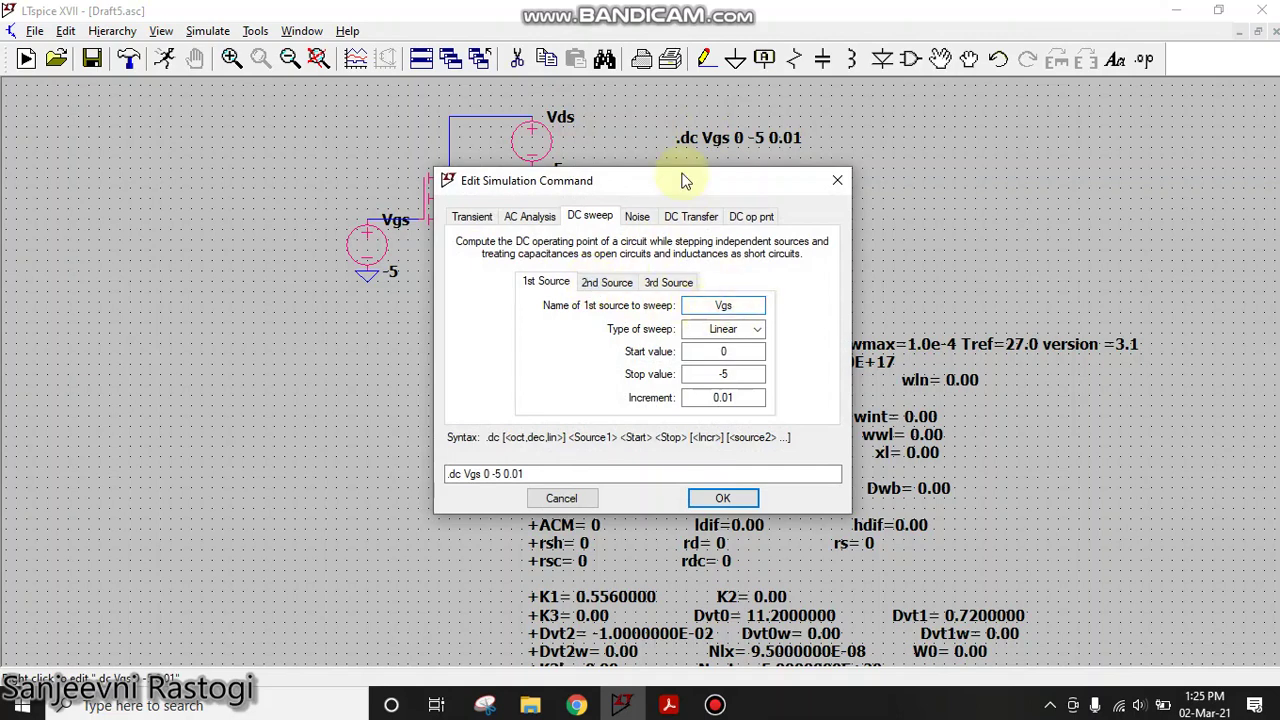
left_click_drag(684, 180, 898, 173)
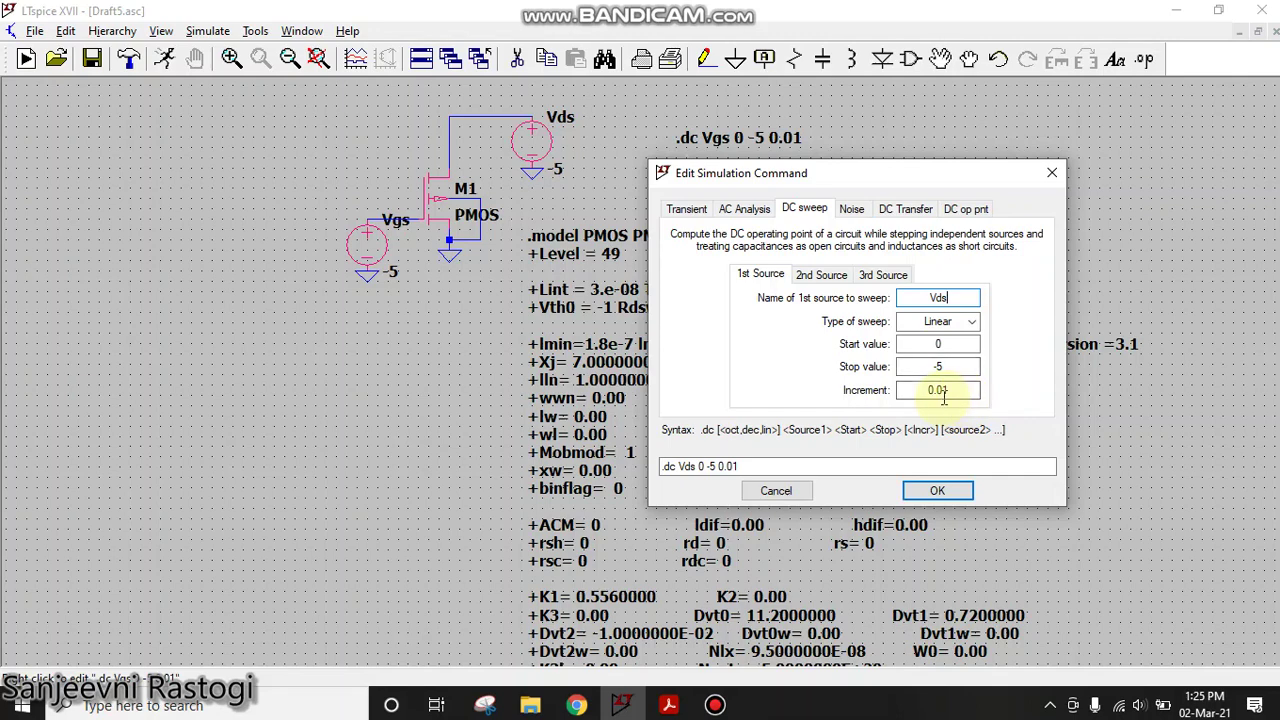
left_click(821, 274)
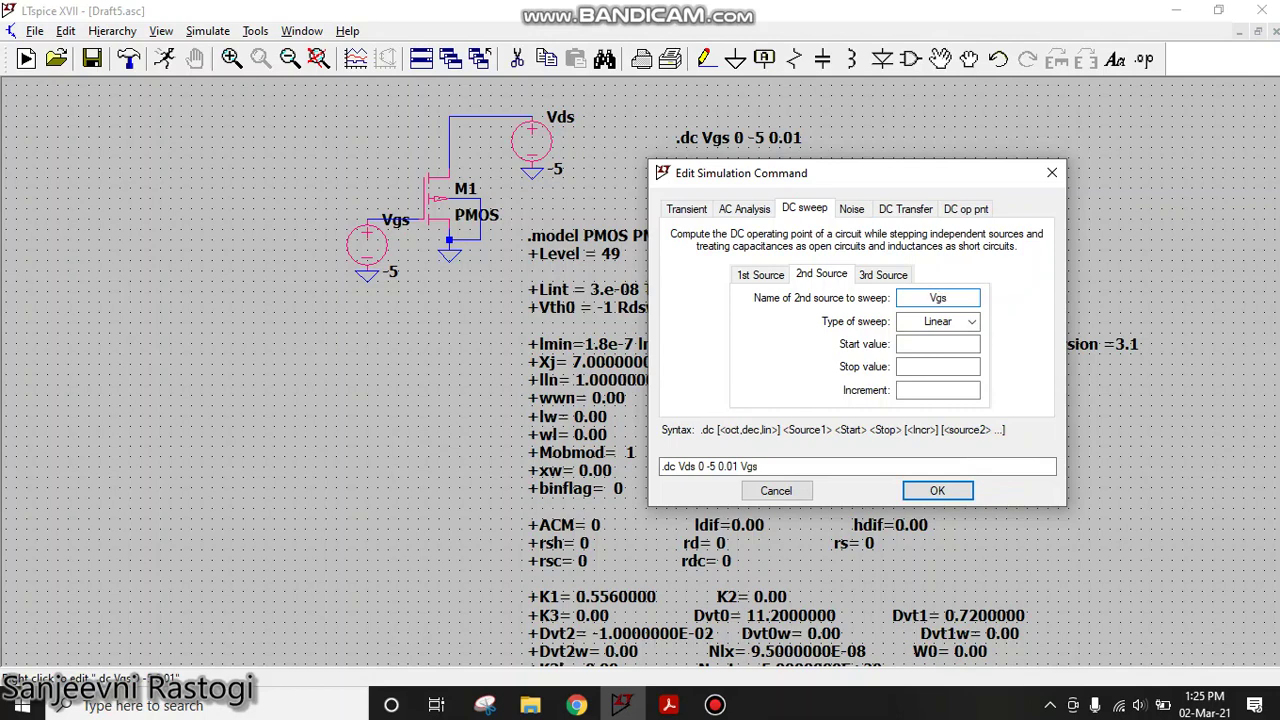
left_click(923, 345)
left_click(938, 364)
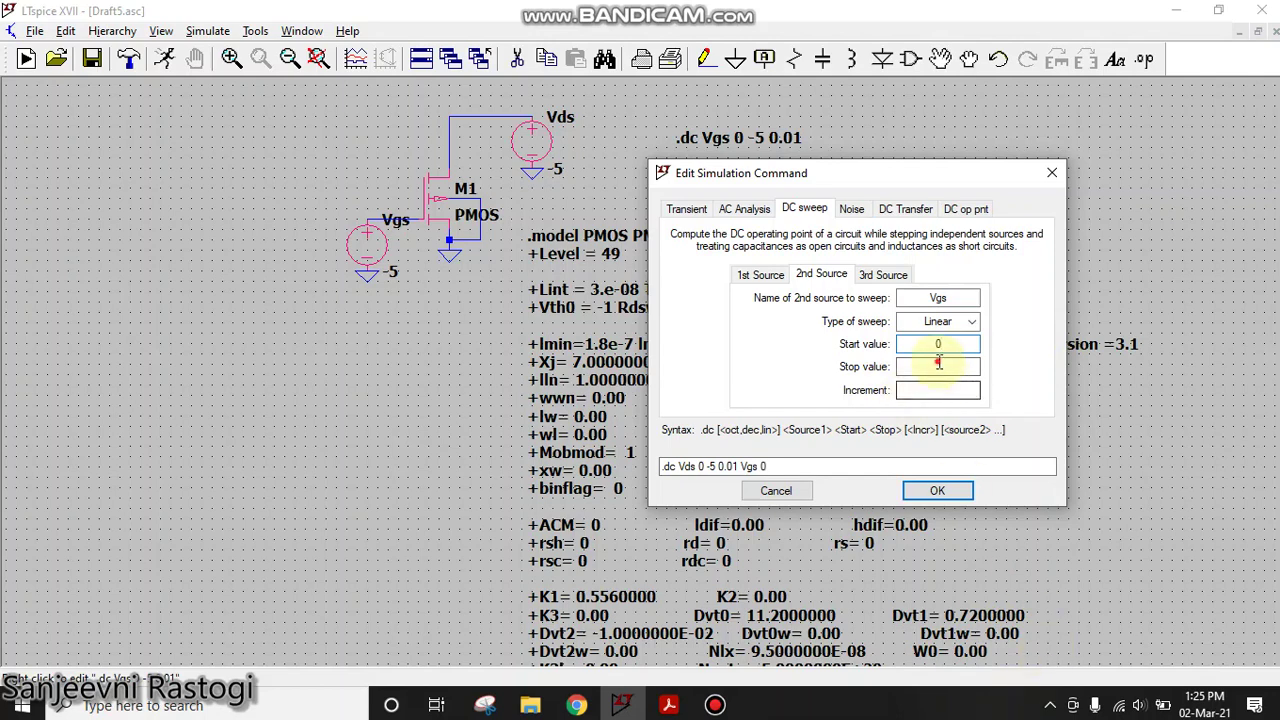
type("-5 ")
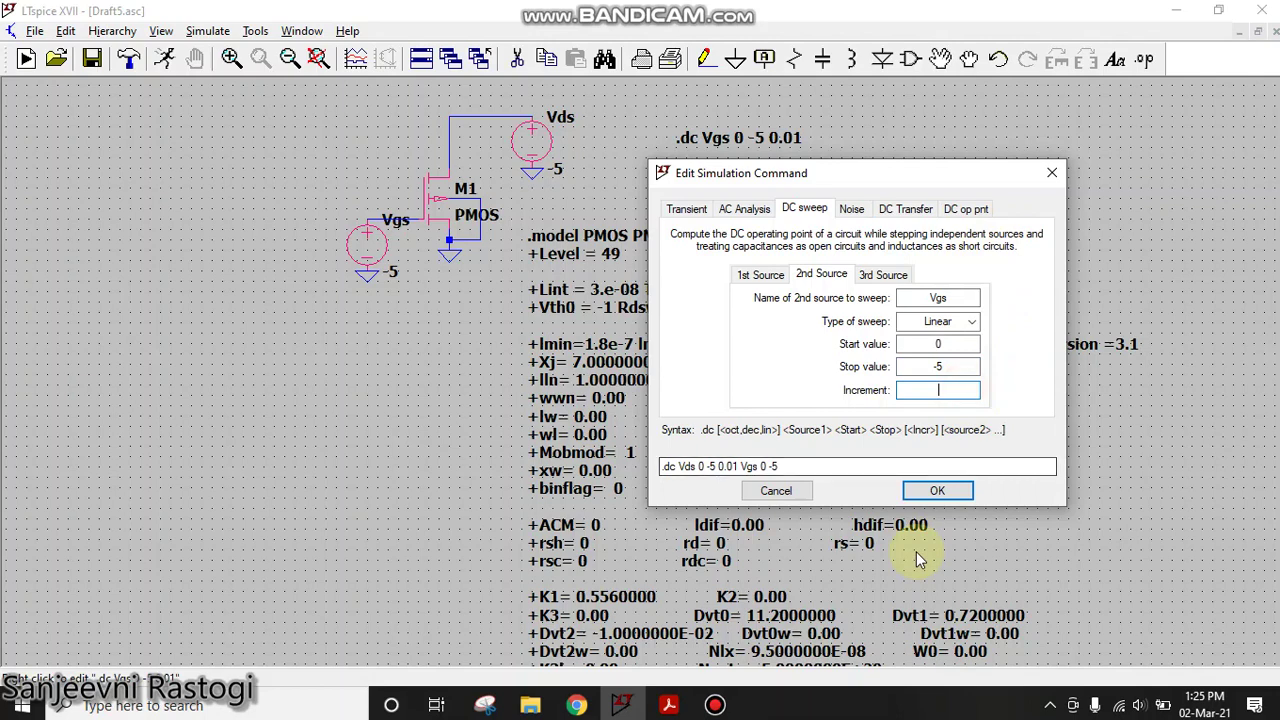
type("2")
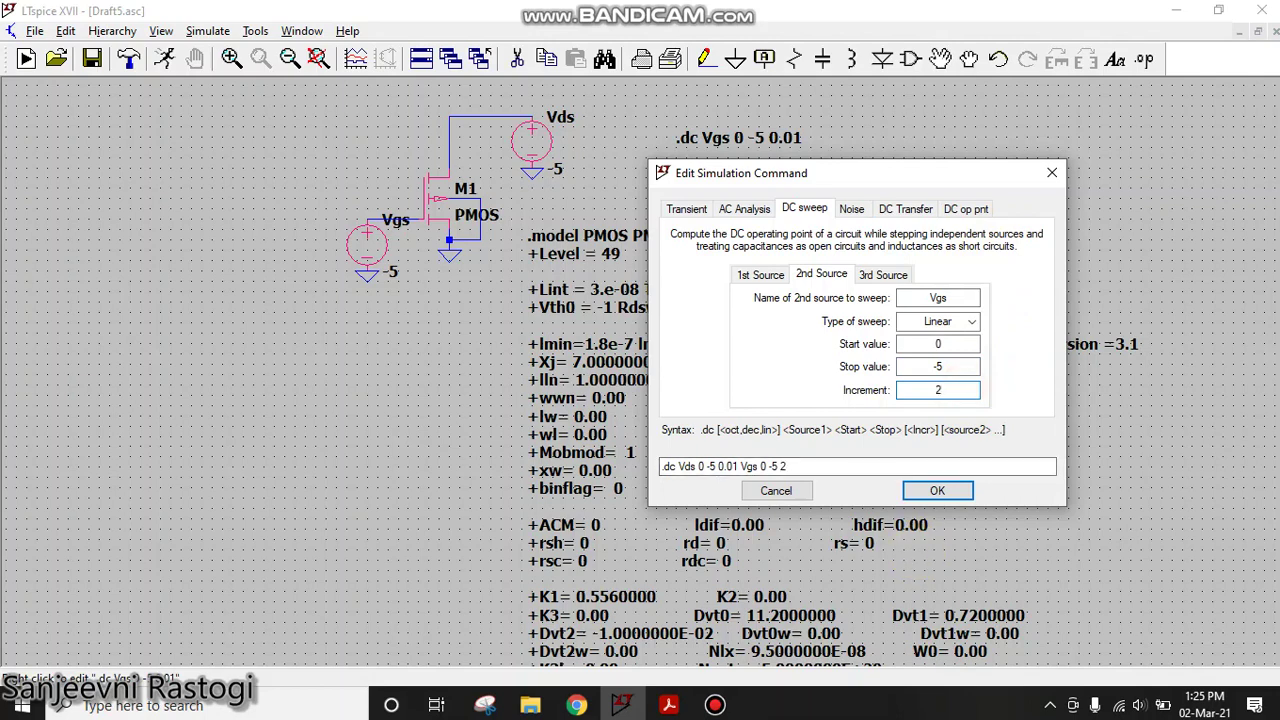
left_click(937, 490)
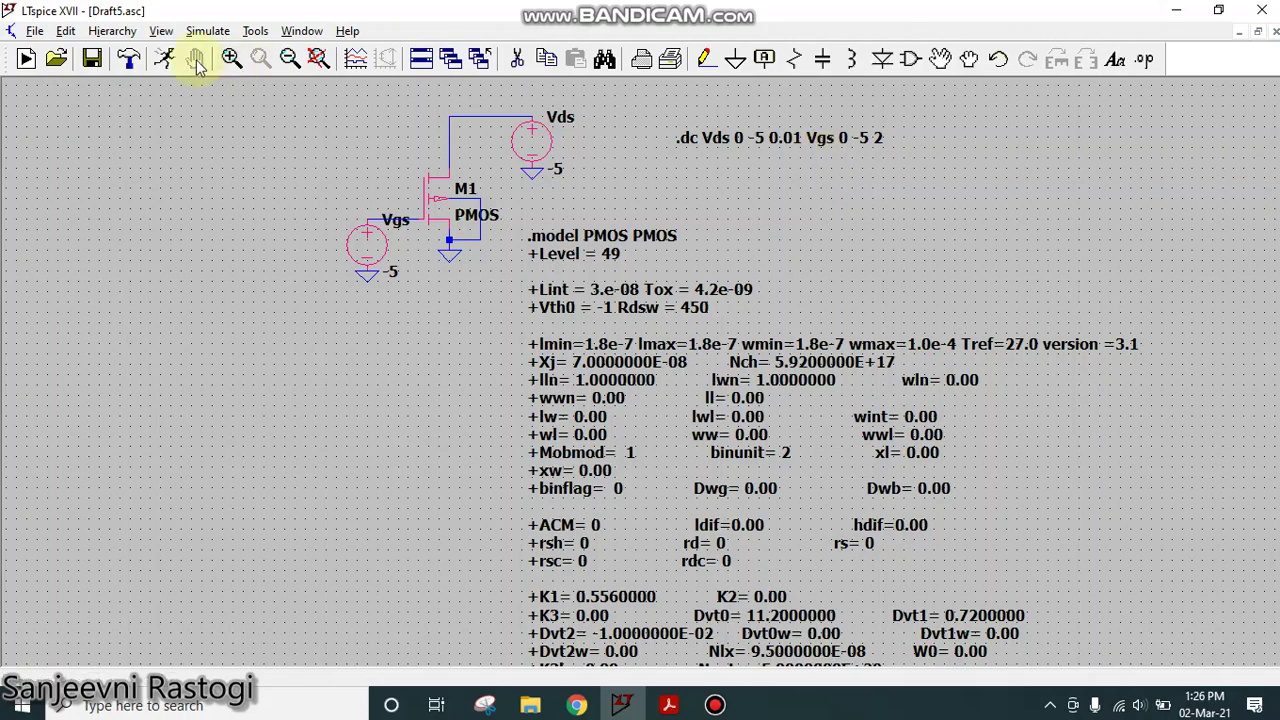
Run the nested sweep, tile the windows vertically, and probe M1 for Id curves saturating near -14, -73, -100 µA.
left_click(166, 60)
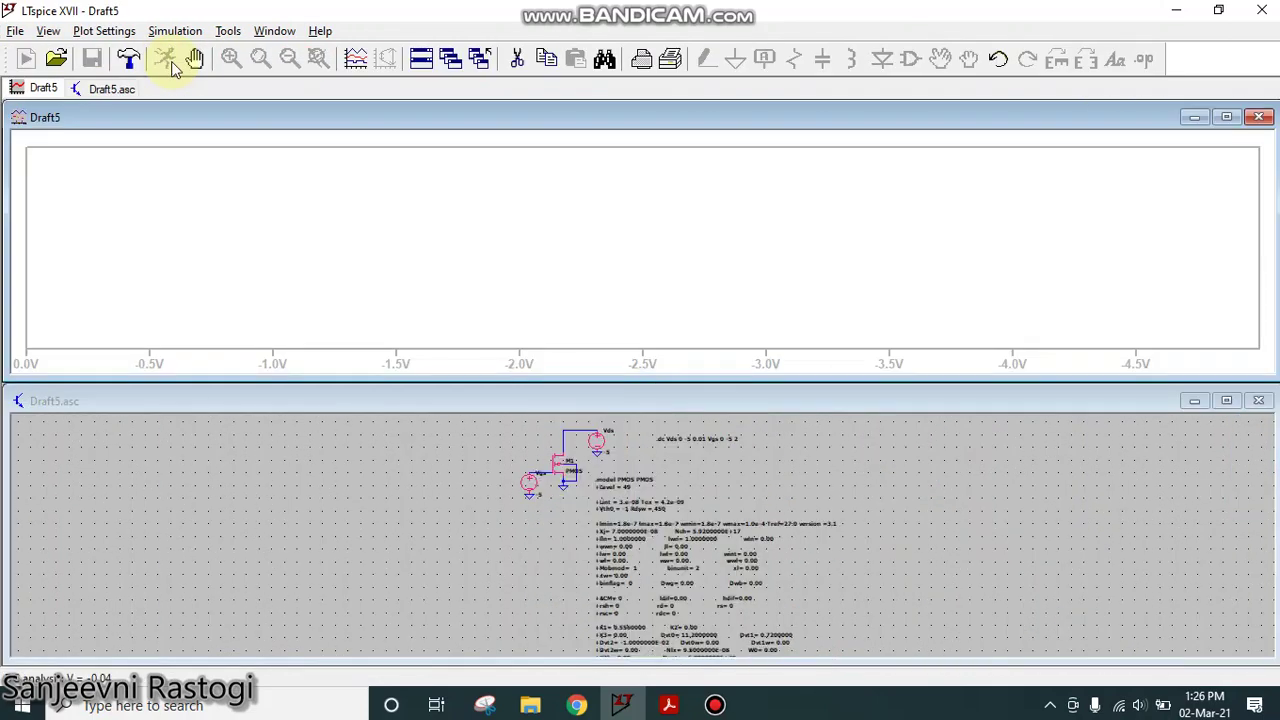
left_click(921, 112)
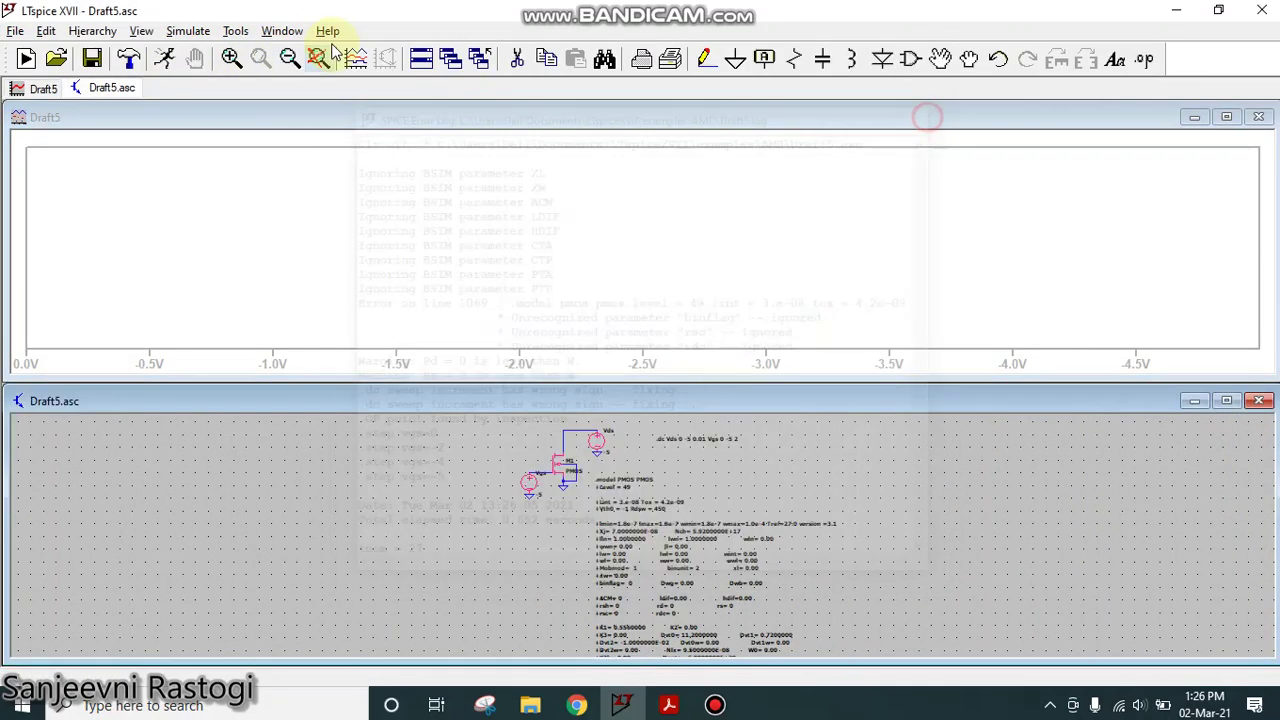
left_click(283, 31)
left_click(305, 80)
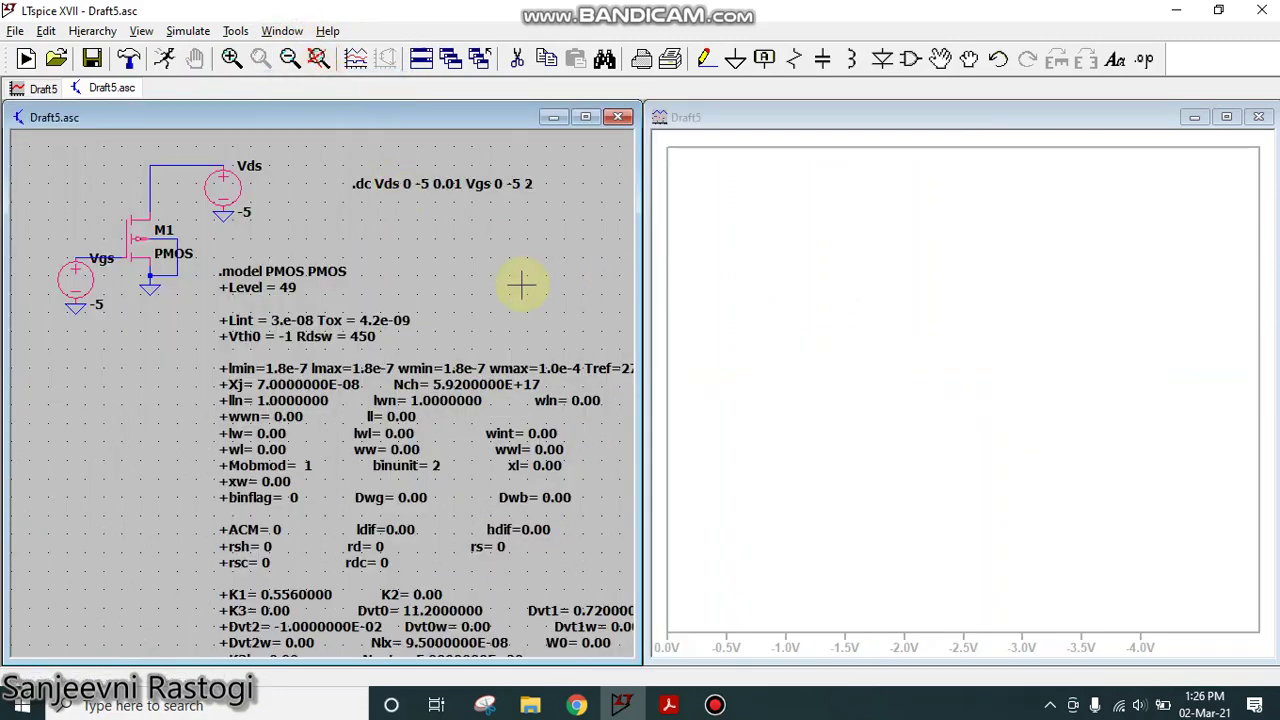
left_click(152, 203)
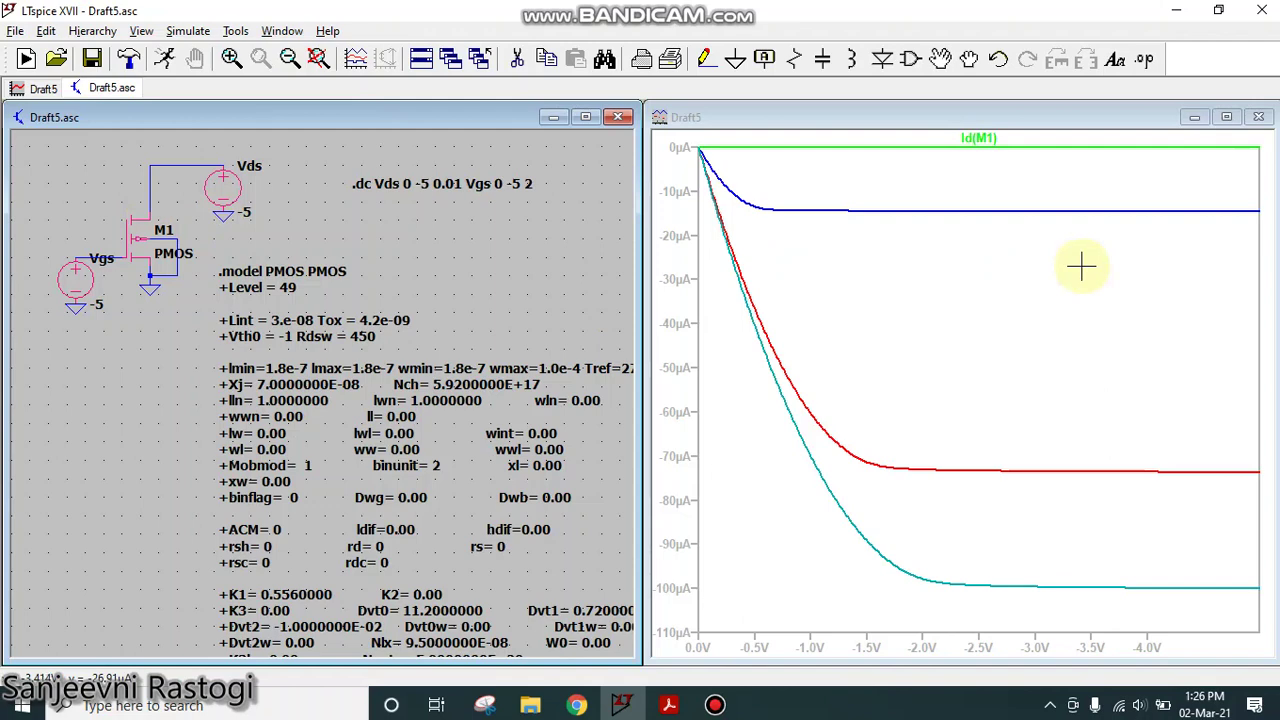